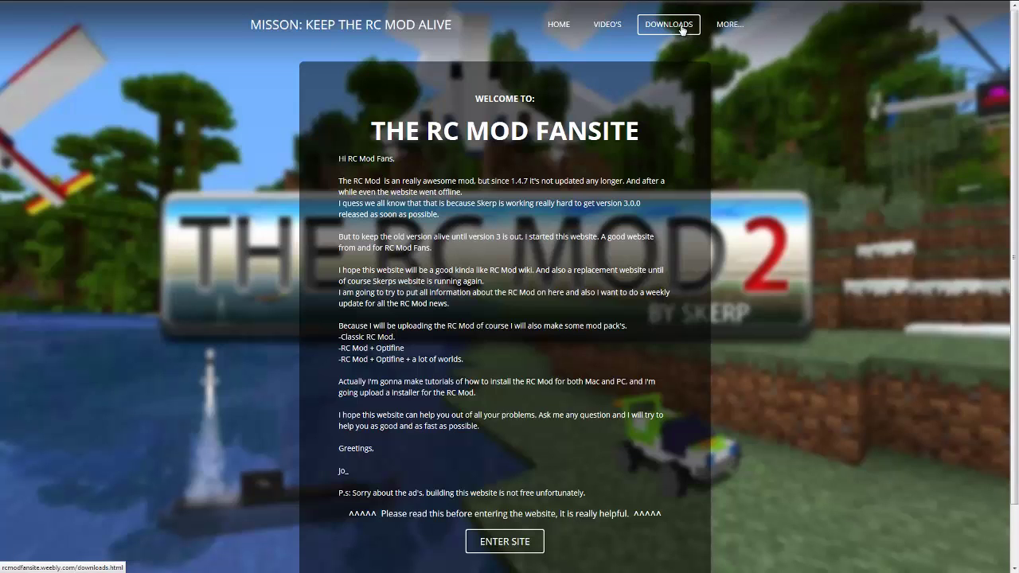
# Go to the fansite's Downloads page listing the RC Mod, Forge and OptiFine files, then leave full-screen.
pyautogui.click(682, 30)
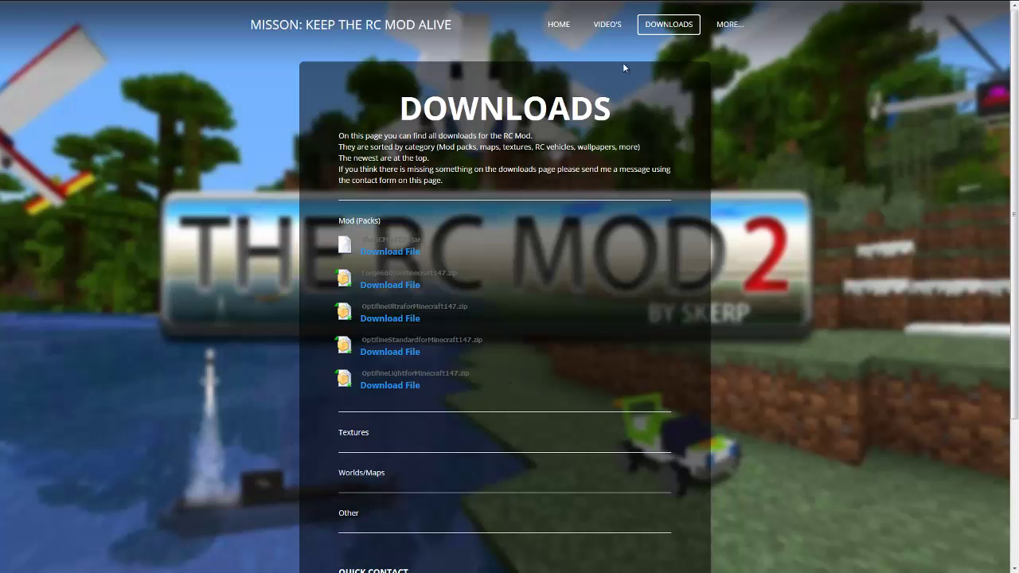
pyautogui.press('F11')
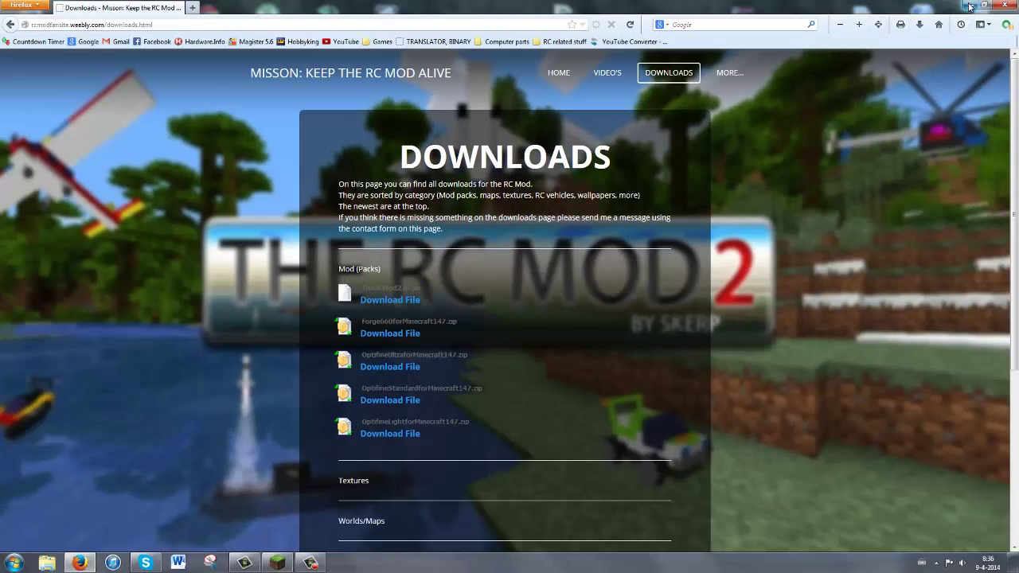
# Check that the RC Mod launcher profile uses release 1.4.7 and save it.
pyautogui.click(970, 6)
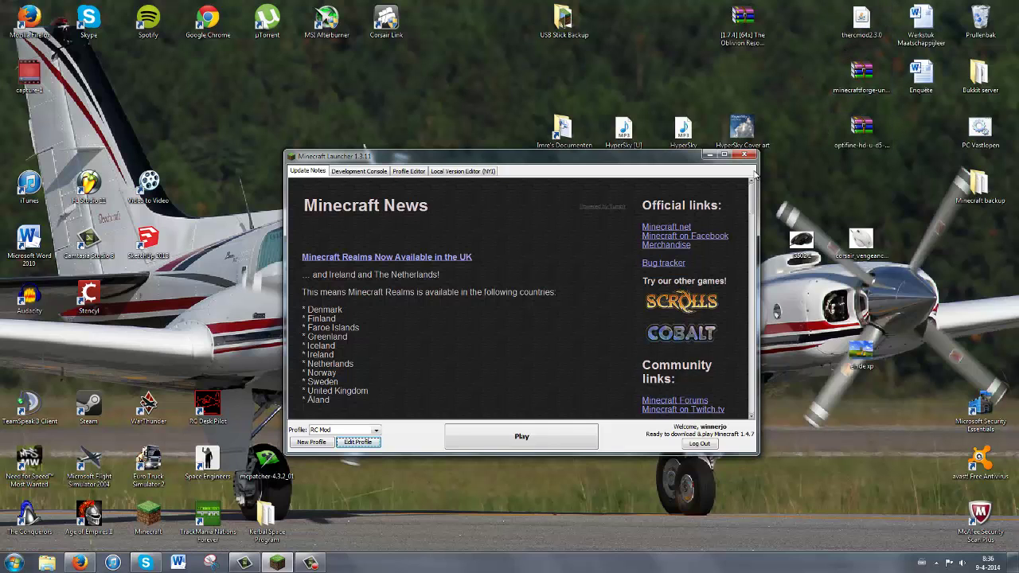
pyautogui.moveTo(691, 160)
pyautogui.mouseDown()
pyautogui.moveTo(737, 171)
pyautogui.moveTo(695, 128)
pyautogui.mouseUp()
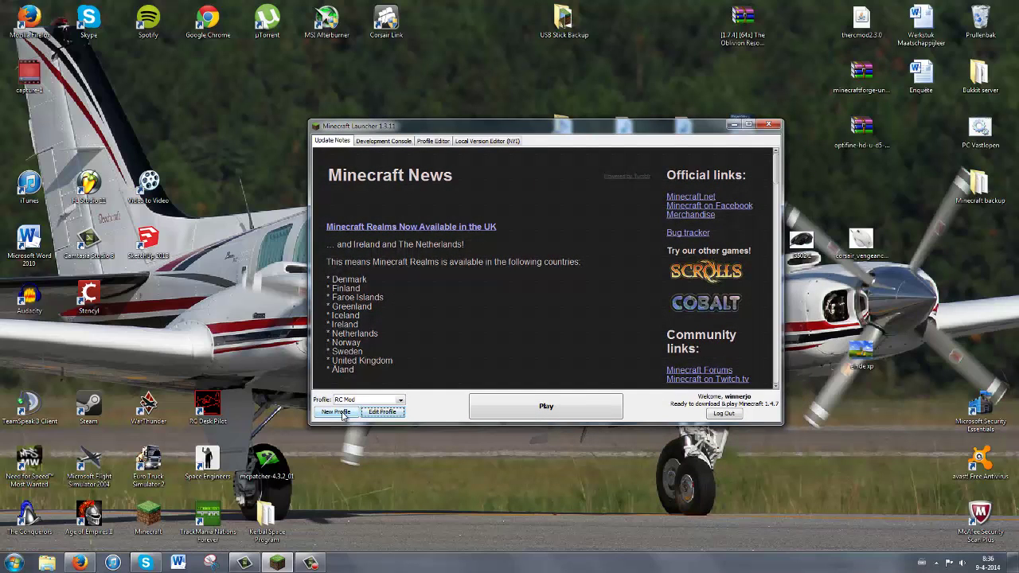
pyautogui.click(372, 411)
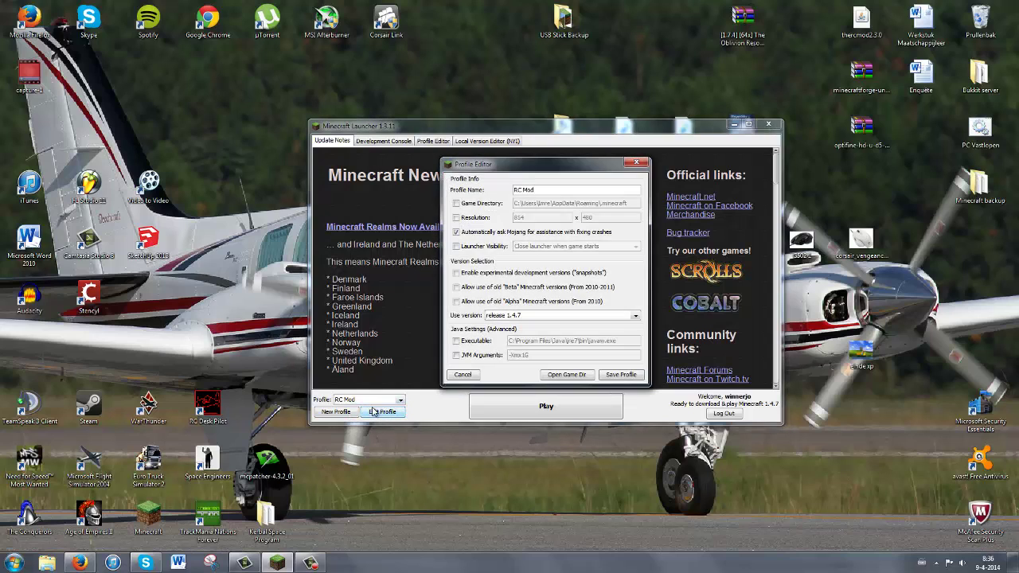
pyautogui.click(542, 191)
pyautogui.click(621, 374)
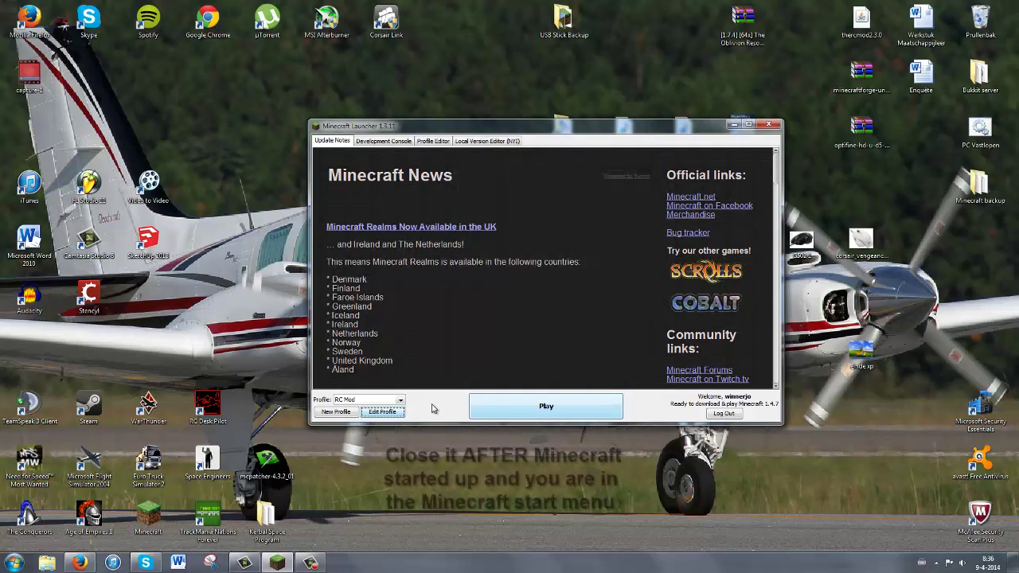
# Launch Minecraft with the RC Mod profile selected.
pyautogui.click(400, 399)
pyautogui.click(426, 413)
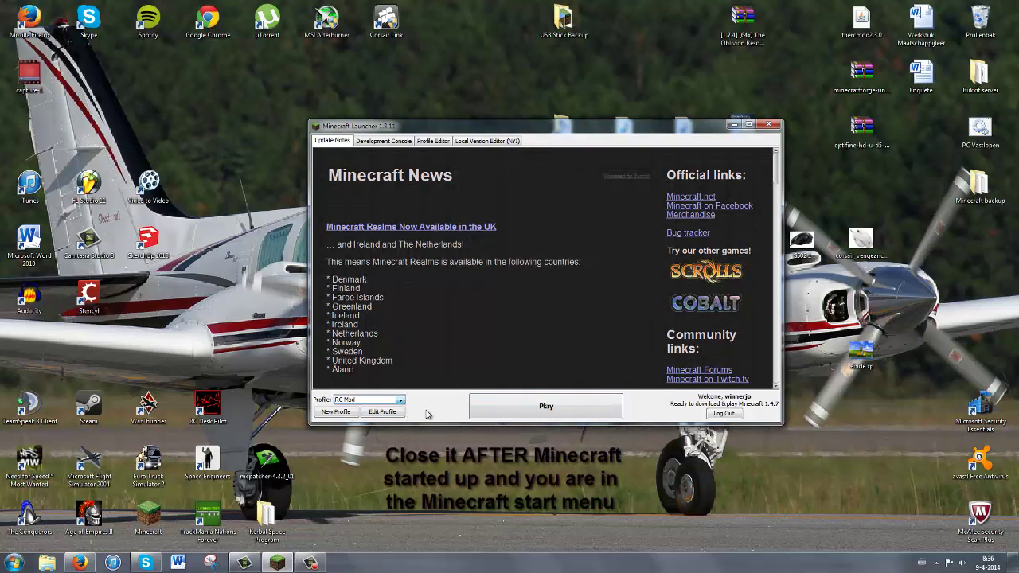
pyautogui.click(568, 413)
pyautogui.click(568, 413)
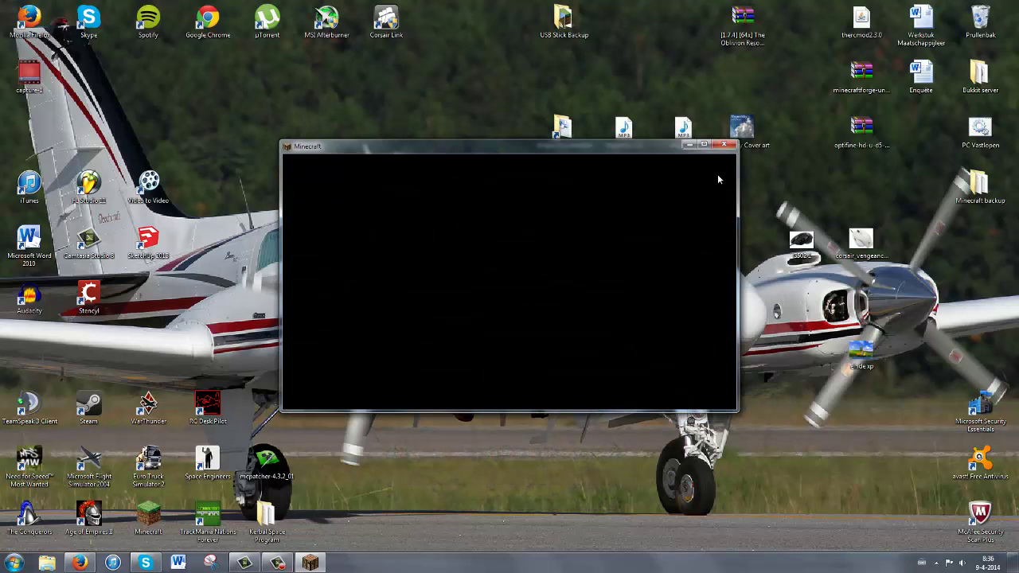
# Close the starting Minecraft game window.
pyautogui.click(729, 148)
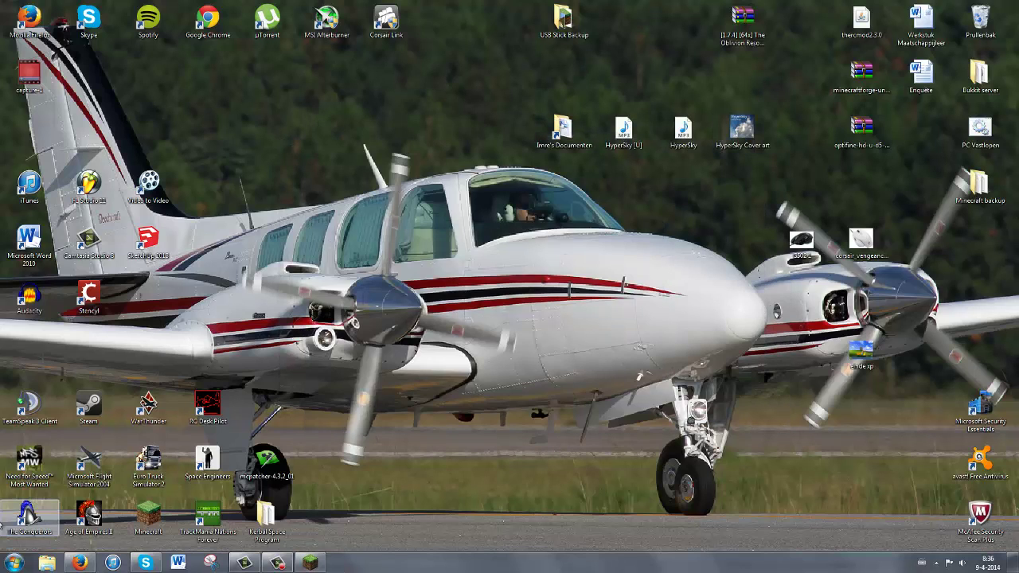
pyautogui.click(24, 551)
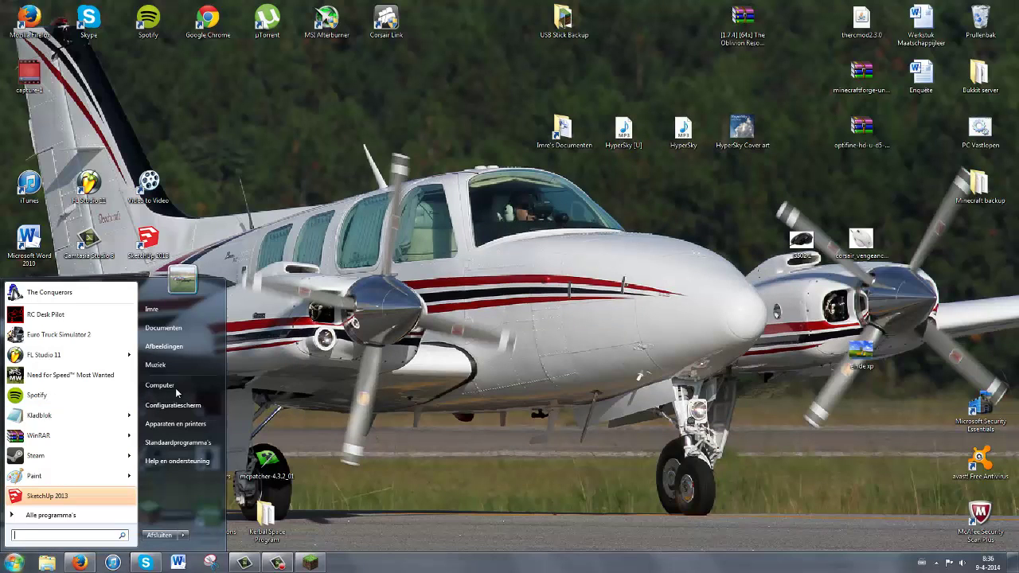
pyautogui.click(336, 460)
# Search %appdata% from the Start menu and open the Roaming folder.
pyautogui.click(16, 564)
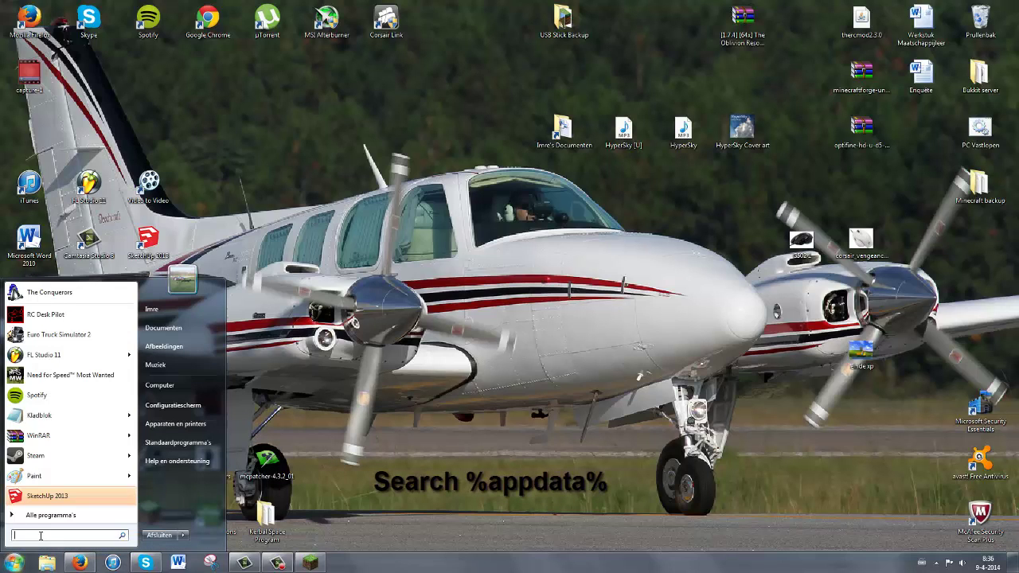
pyautogui.write('%app')
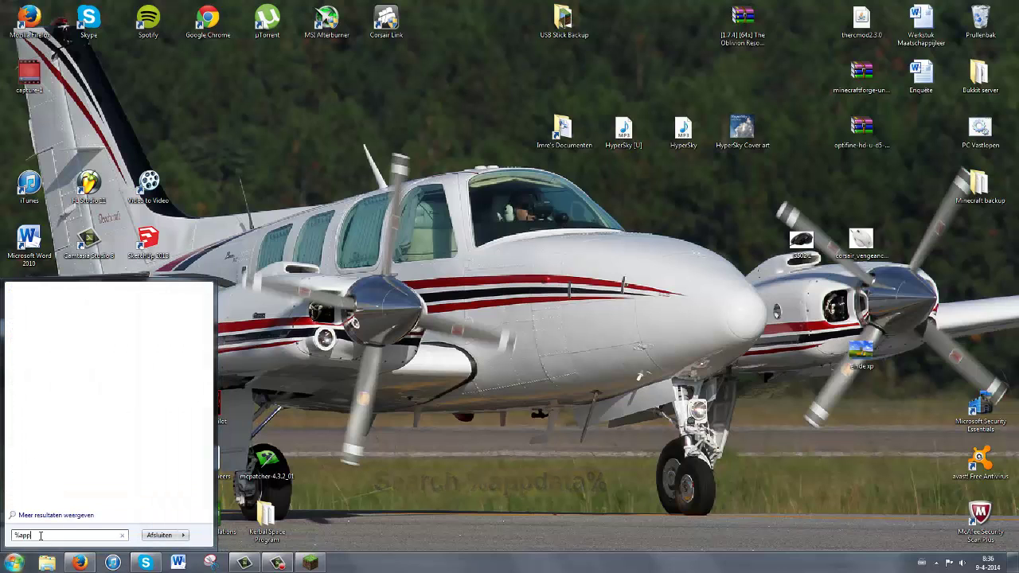
pyautogui.write('data%')
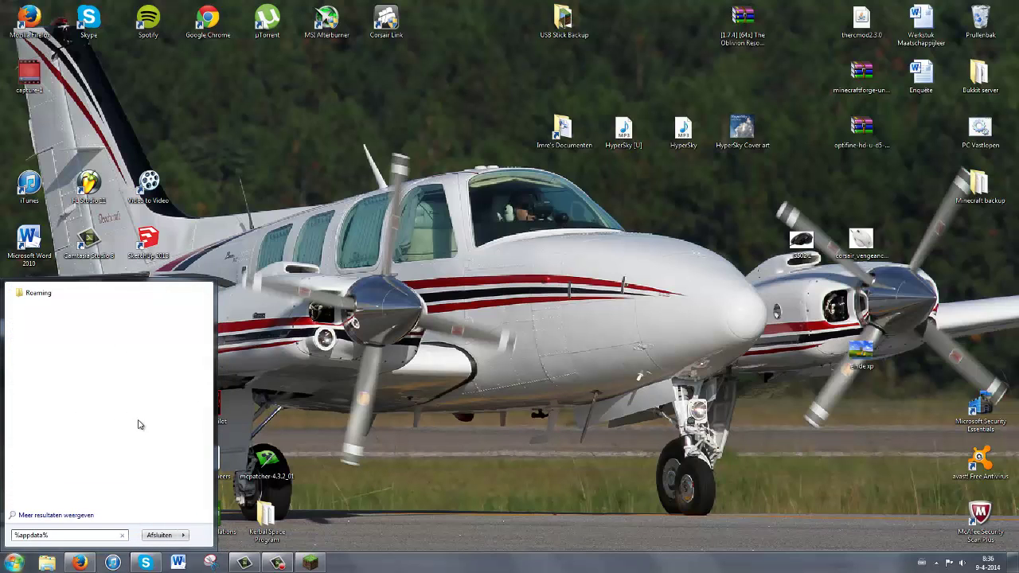
pyautogui.click(56, 294)
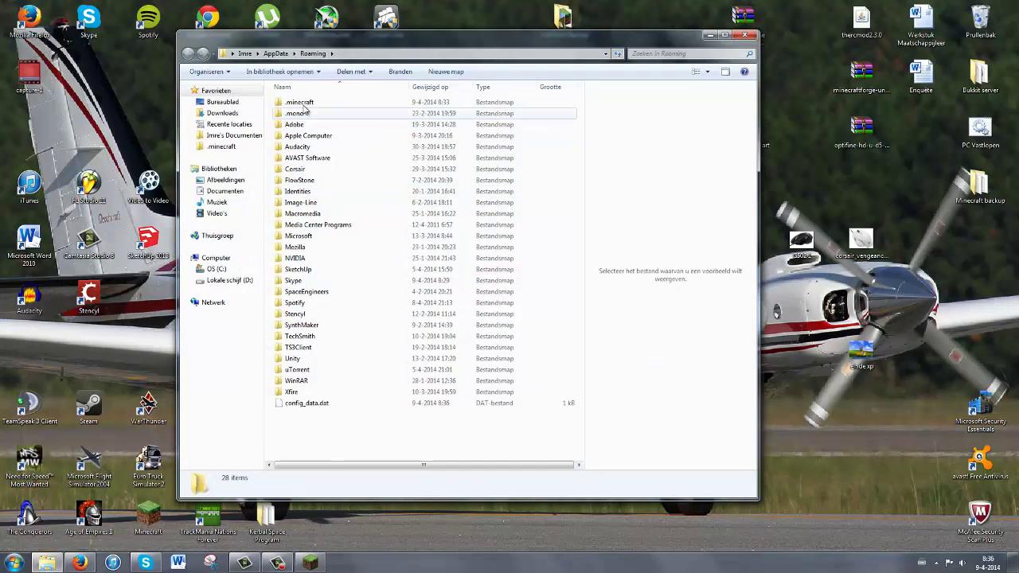
# In .minecraft\versions, duplicate the 1.4.7 folder and rename the copy to RCMod.
pyautogui.doubleClick(300, 102)
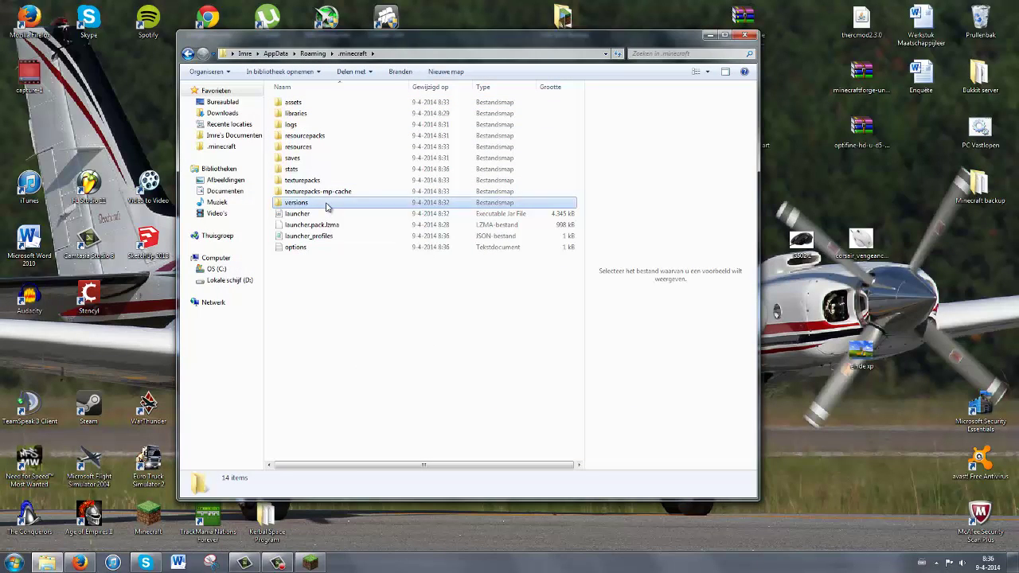
pyautogui.doubleClick(325, 205)
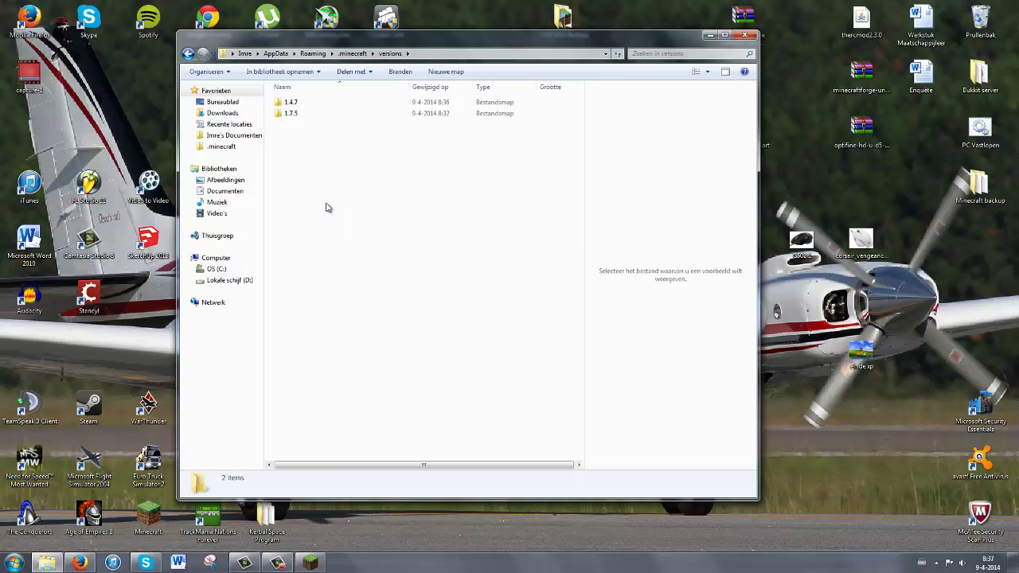
pyautogui.click(318, 106)
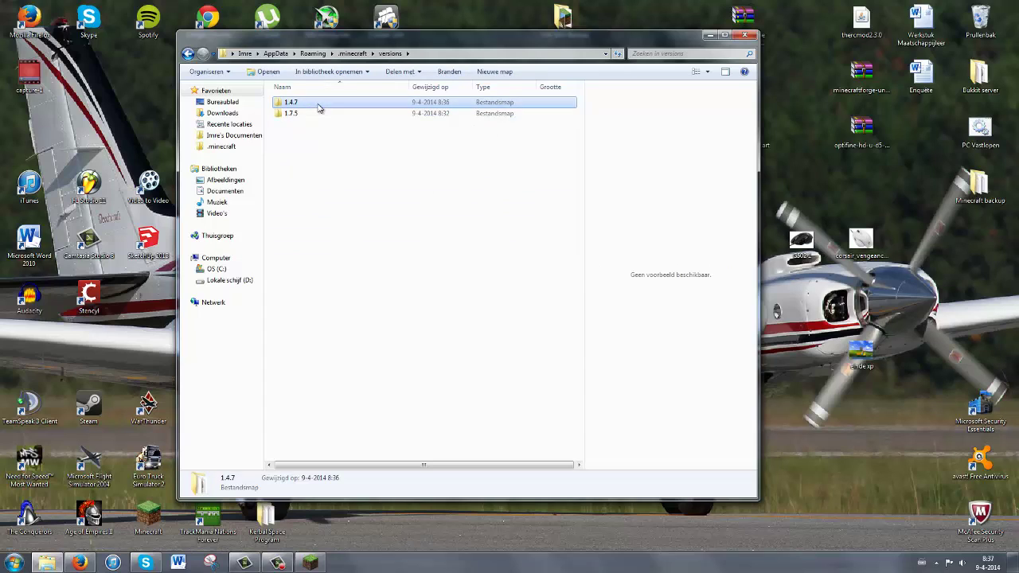
pyautogui.click(318, 130)
pyautogui.hotkey('ctrl', 'v')
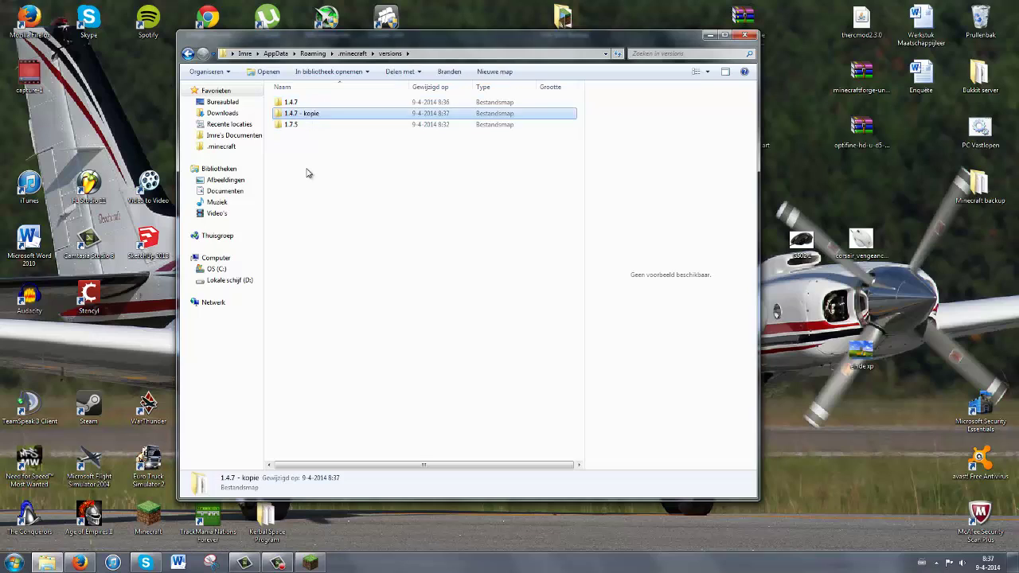
pyautogui.click(308, 173)
pyautogui.click(307, 116)
pyautogui.click(307, 117)
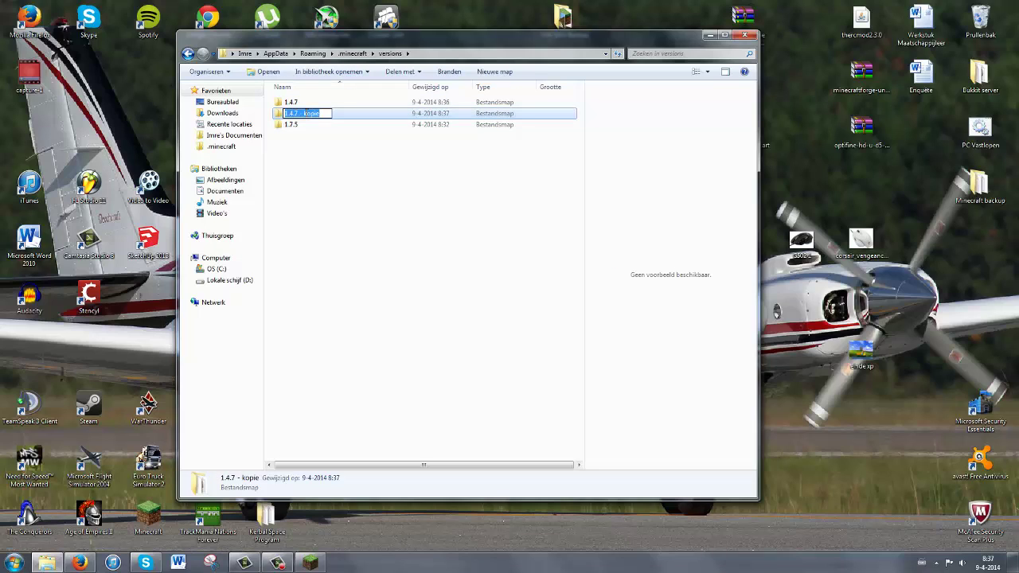
pyautogui.write('RCMod')
pyautogui.click(311, 139)
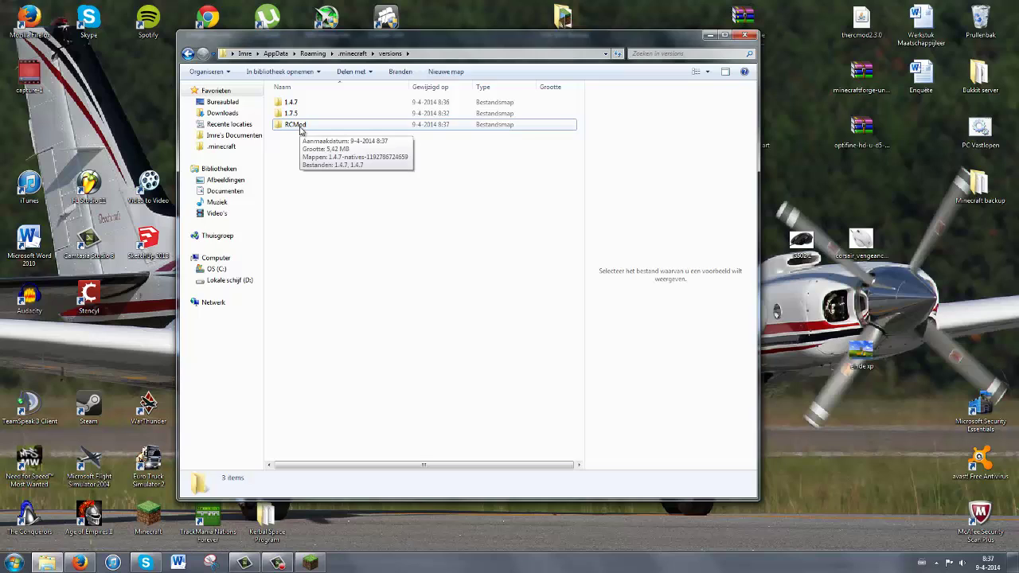
# Inside RCMod, rename both 1.4.7.jar and 1.4.7.json to RCMod.
pyautogui.doubleClick(300, 126)
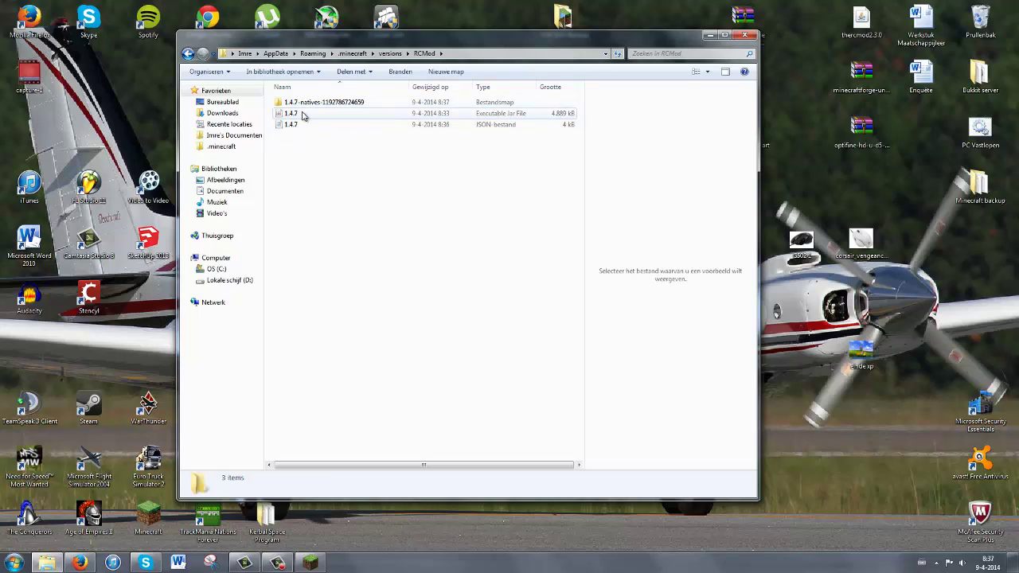
pyautogui.click(294, 104)
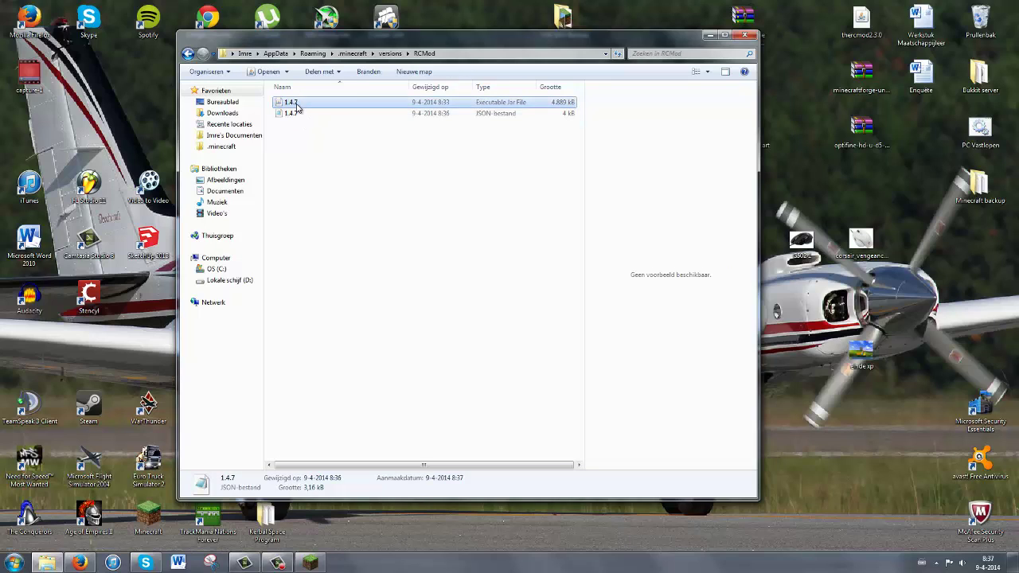
pyautogui.press('F2')
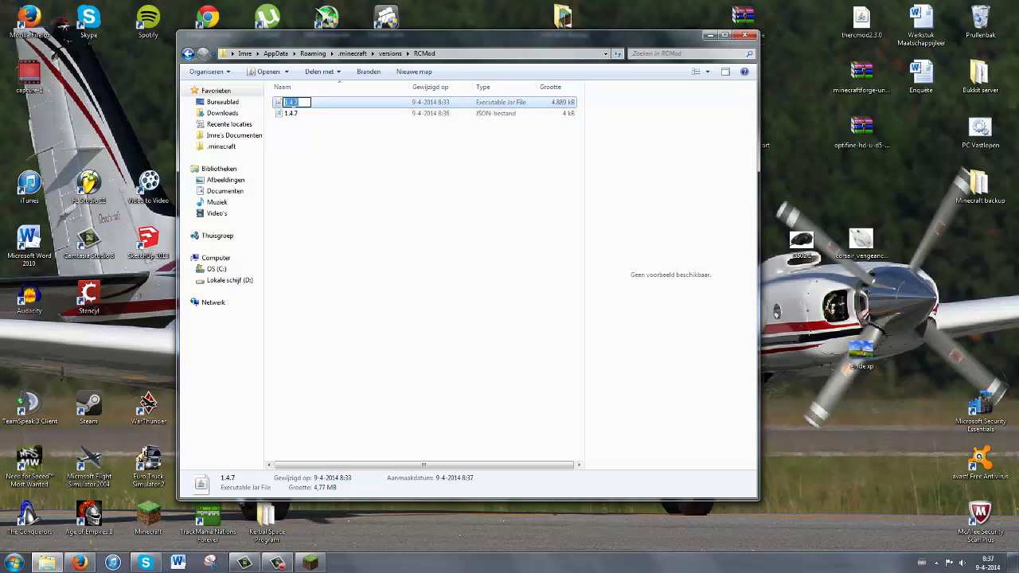
pyautogui.write('RCMod')
pyautogui.click(333, 153)
pyautogui.click(291, 103)
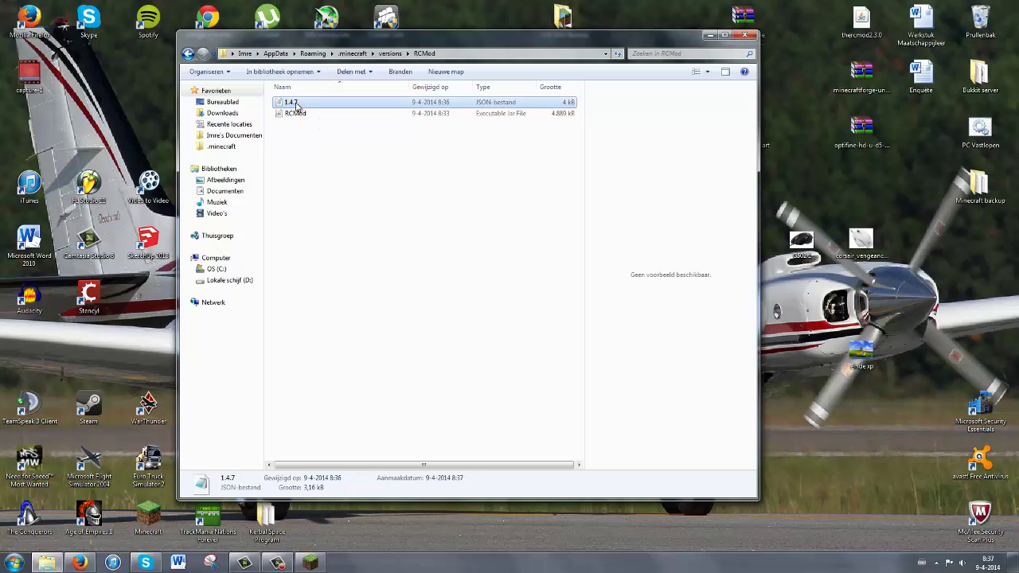
pyautogui.click(302, 102)
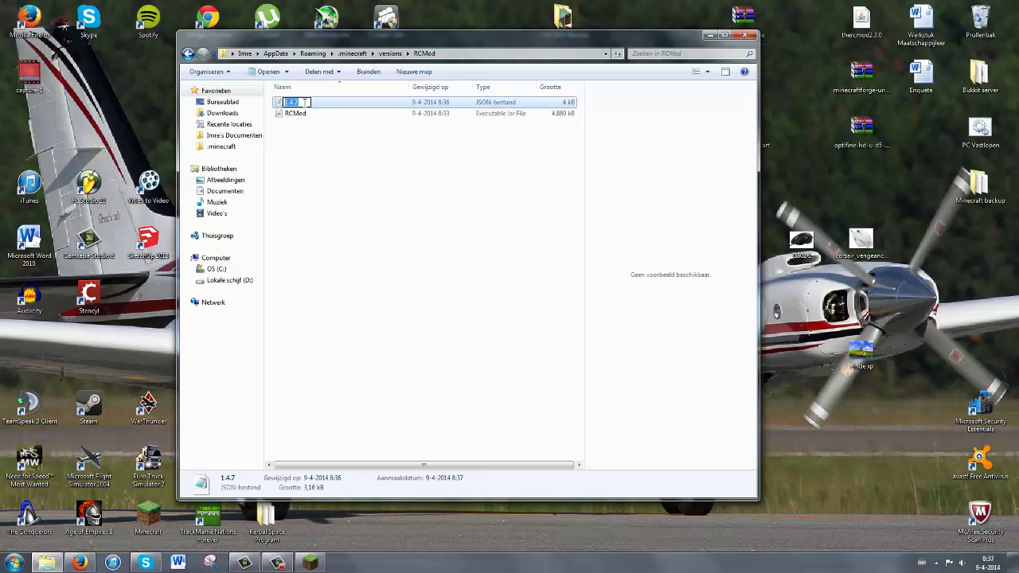
pyautogui.write('RCMod')
pyautogui.click(282, 148)
pyautogui.click(300, 103)
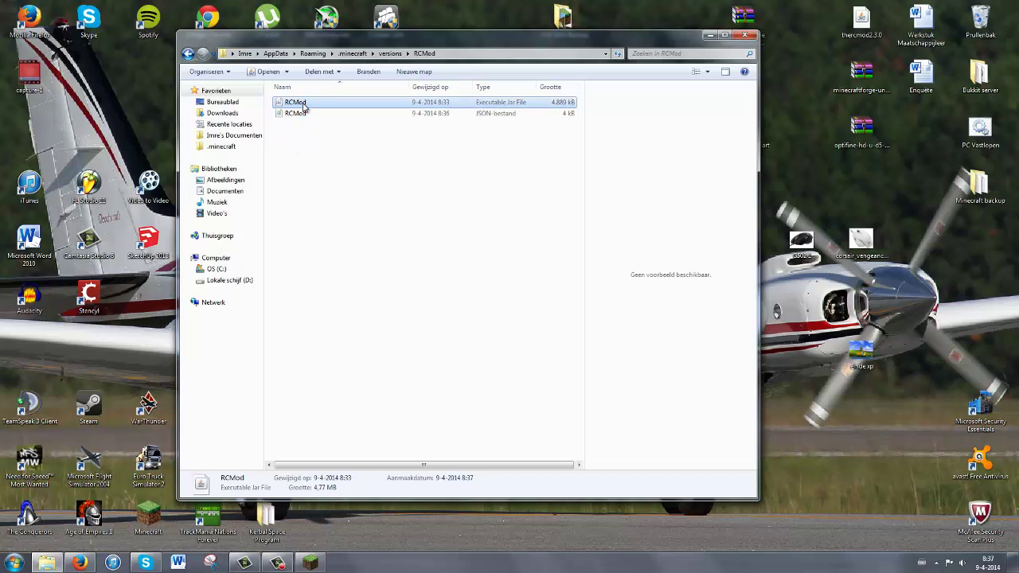
pyautogui.click(303, 113)
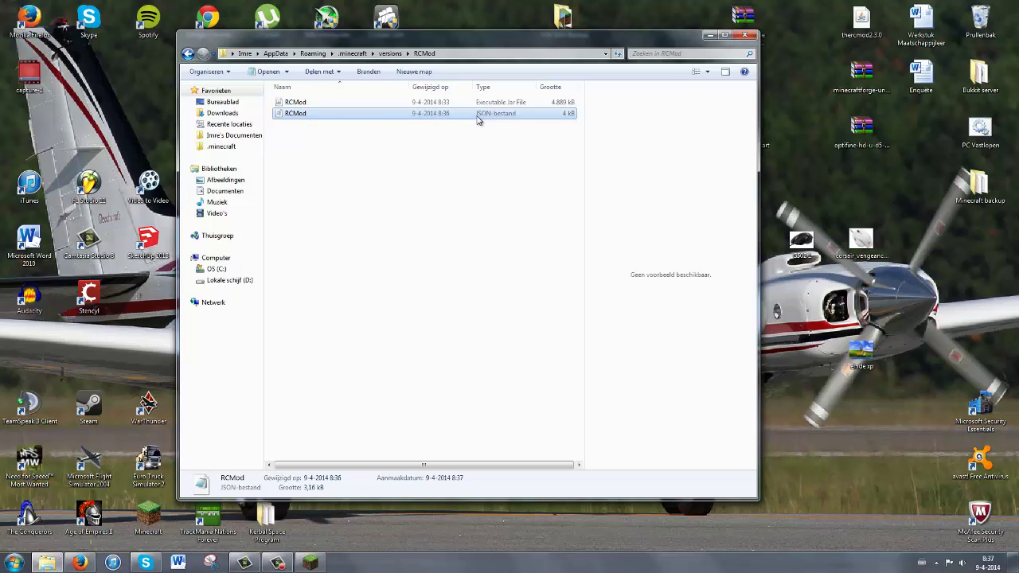
# Open RCMod.json in Notepad, change the id value from 1.4.7 to RCMod, and save.
pyautogui.rightClick(310, 114)
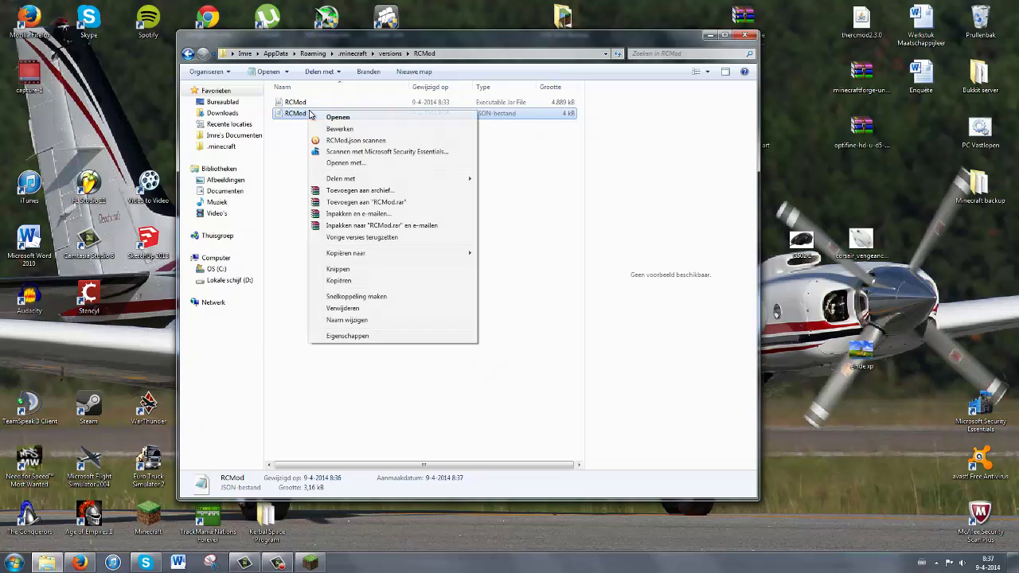
pyautogui.click(355, 165)
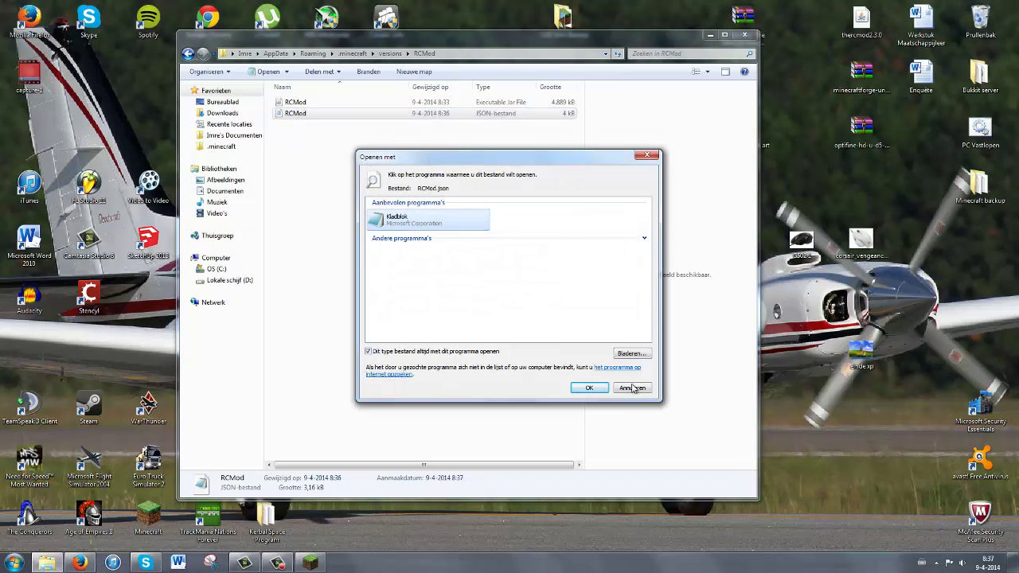
pyautogui.click(589, 387)
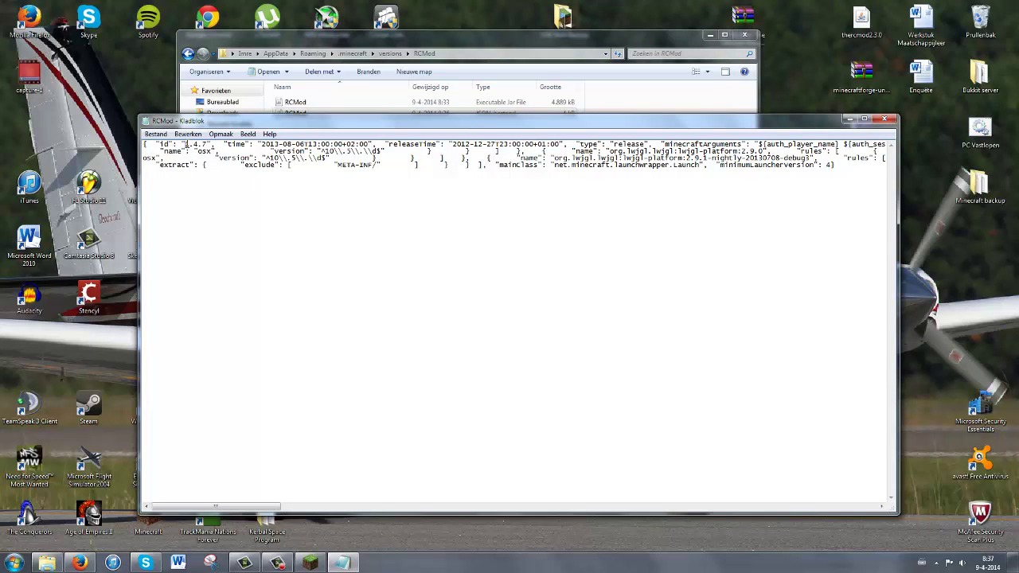
pyautogui.moveTo(185, 145); pyautogui.dragTo(207, 145)
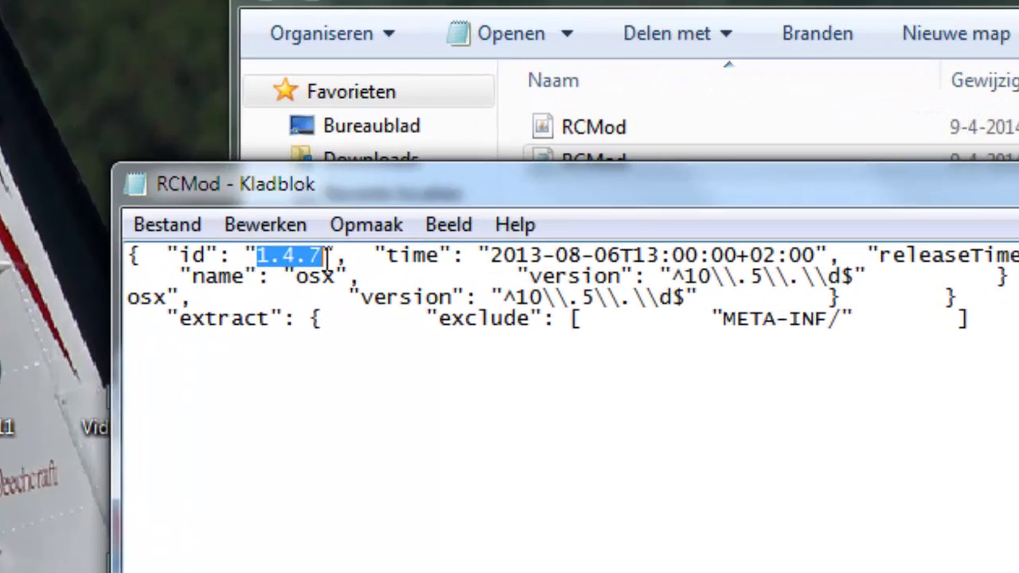
pyautogui.write('RCMod')
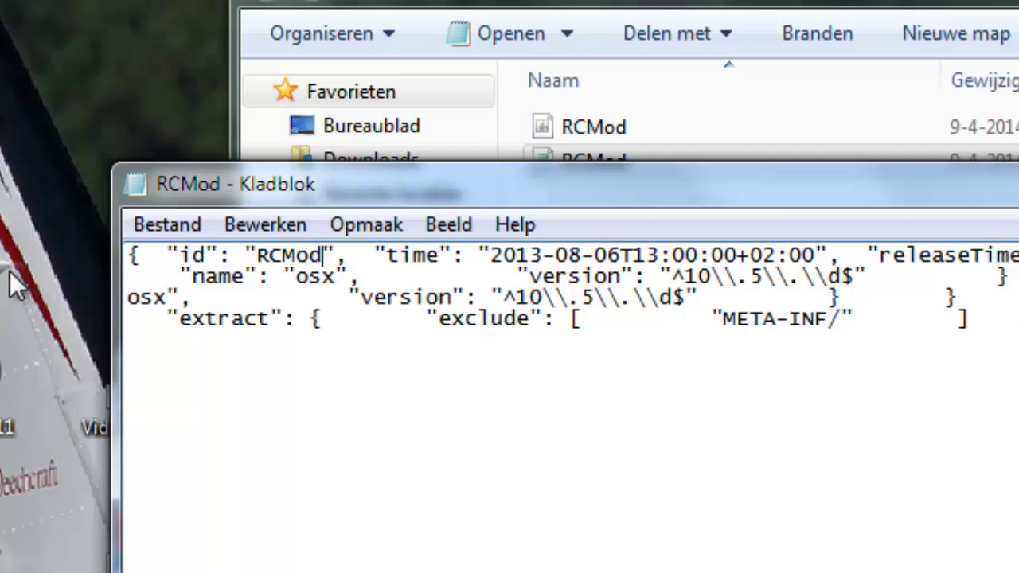
pyautogui.click(167, 231)
pyautogui.click(249, 342)
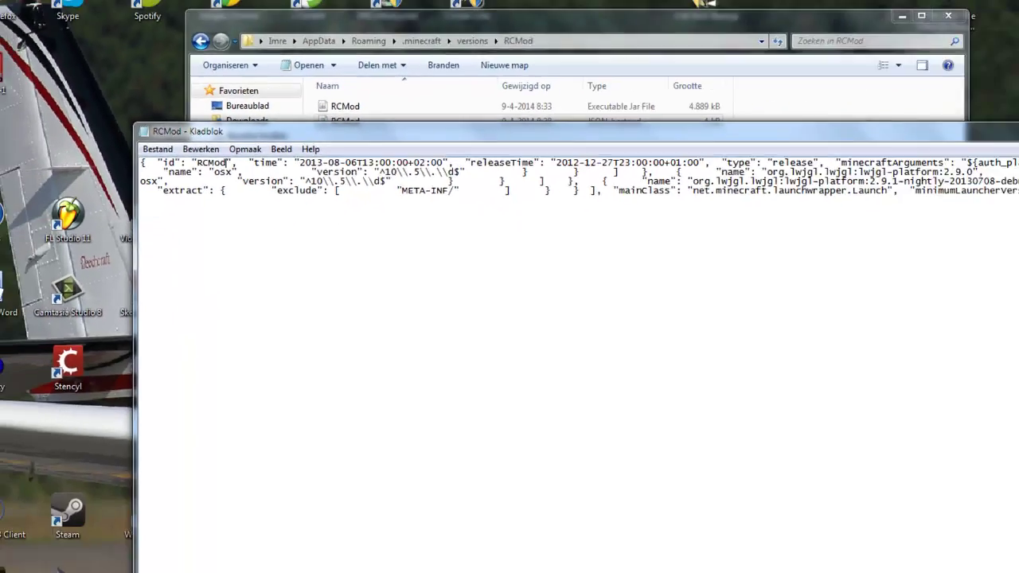
# Close Notepad and reopen RCMod.json to verify the id reads RCMod.
pyautogui.hotkey('alt', 'F4')
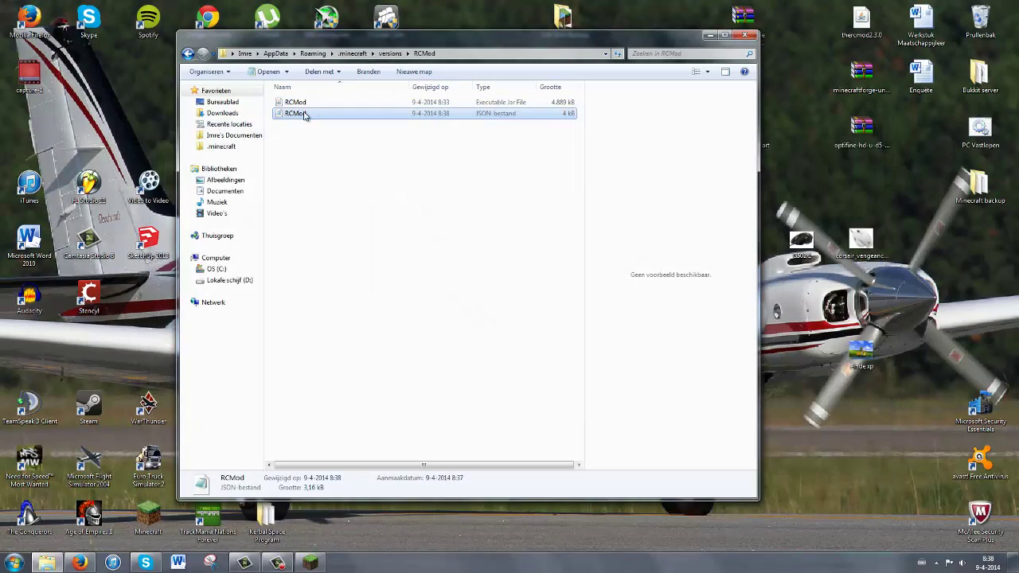
pyautogui.click(187, 53)
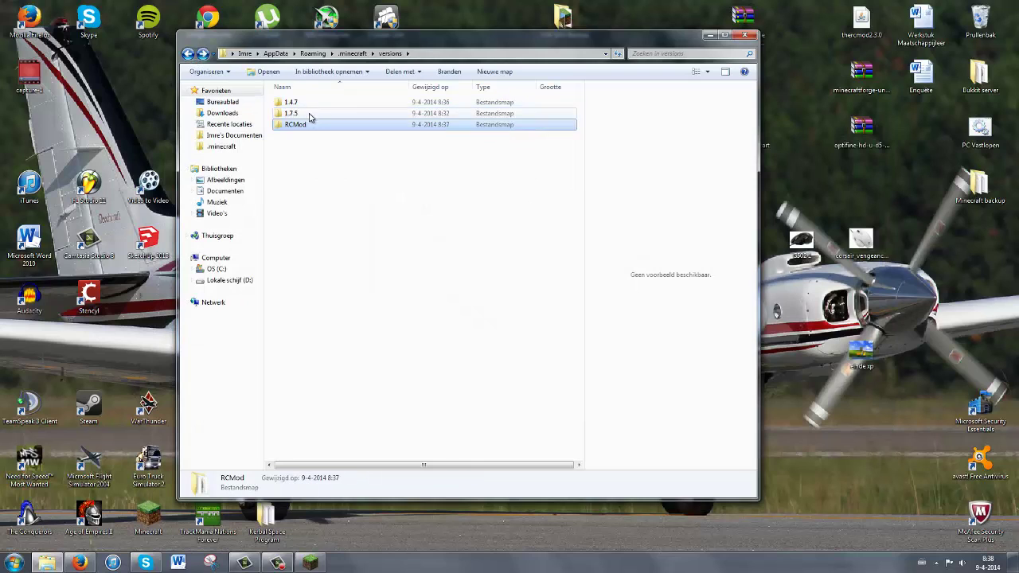
pyautogui.click(203, 53)
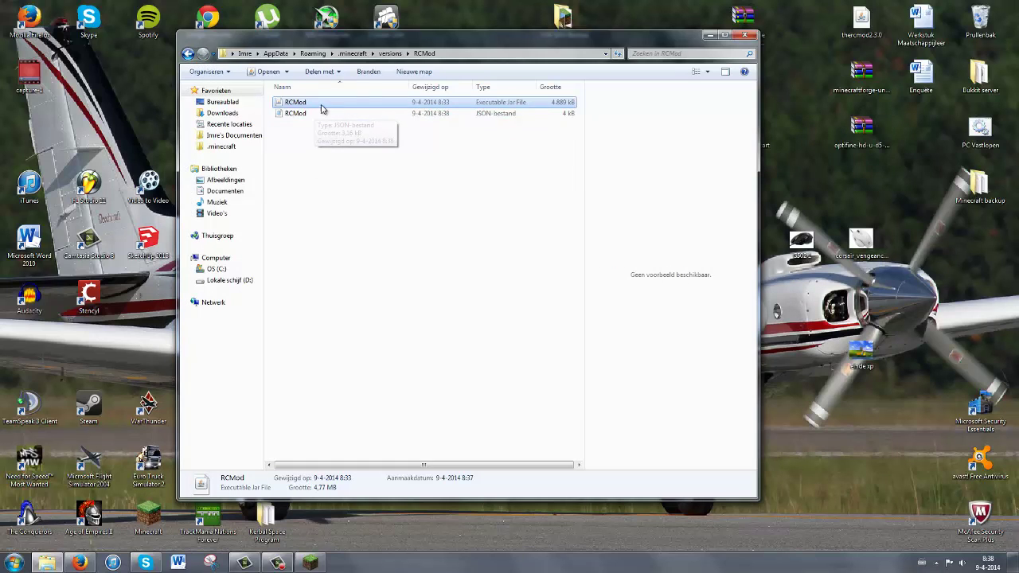
pyautogui.doubleClick(322, 115)
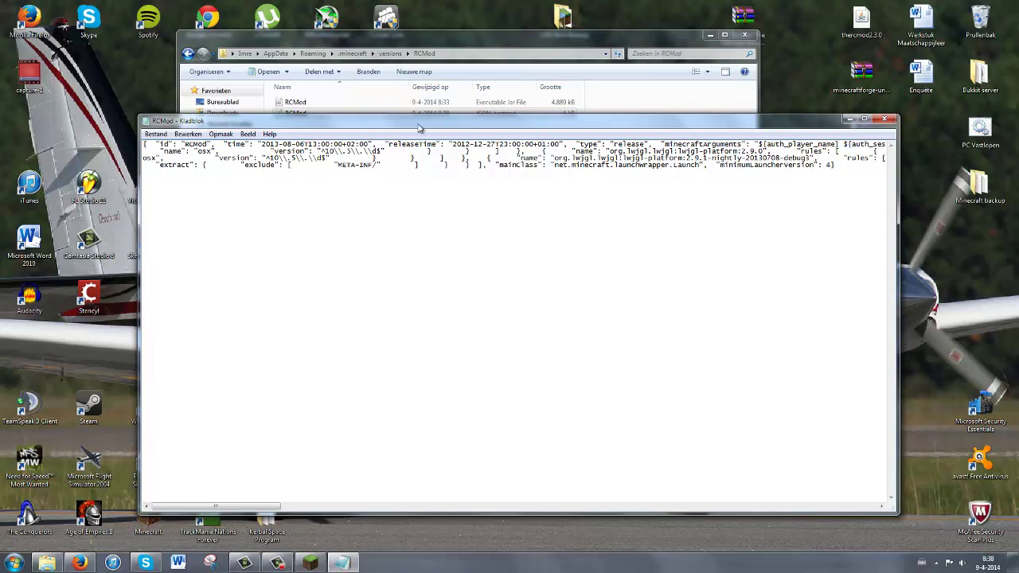
# Close the reopened JSON file and the Explorer window.
pyautogui.click(881, 119)
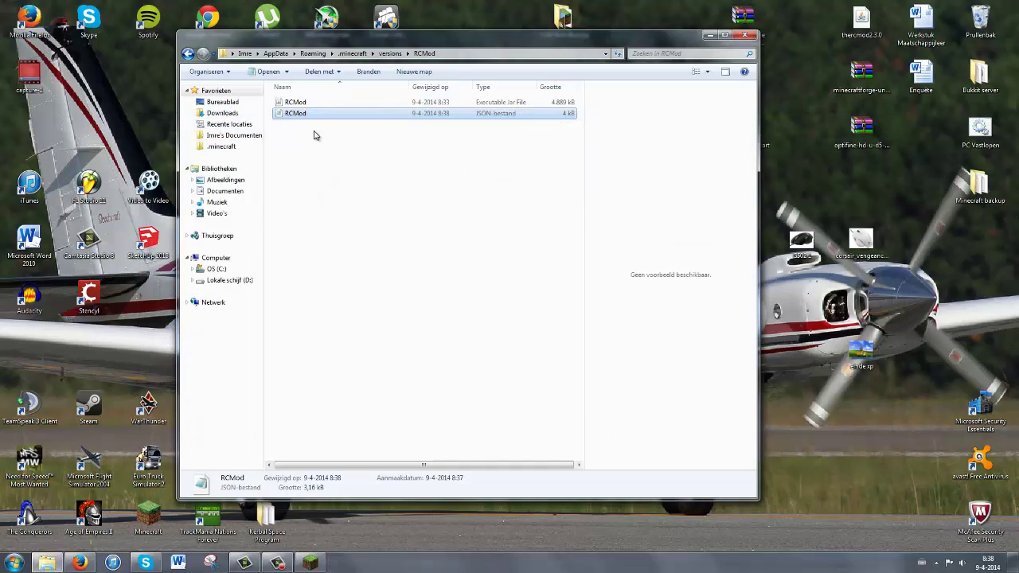
pyautogui.click(322, 135)
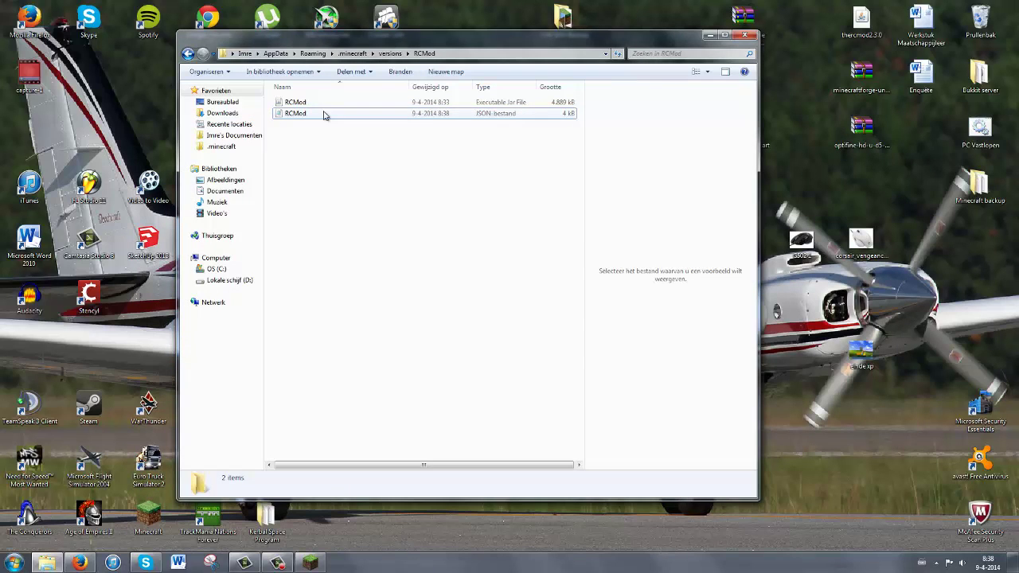
pyautogui.click(743, 36)
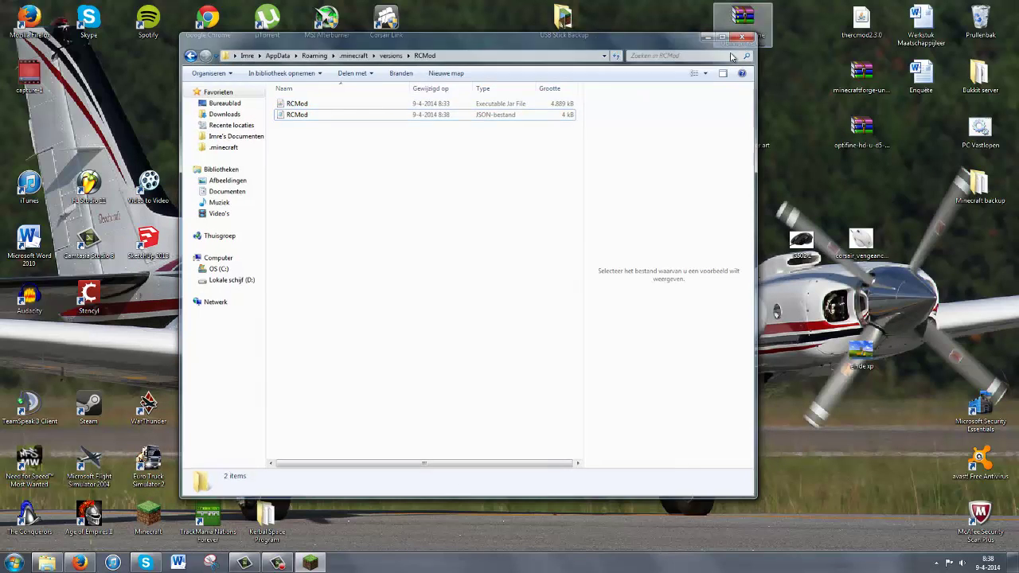
# Close the Minecraft Launcher and restart it from the desktop shortcut.
pyautogui.click(310, 563)
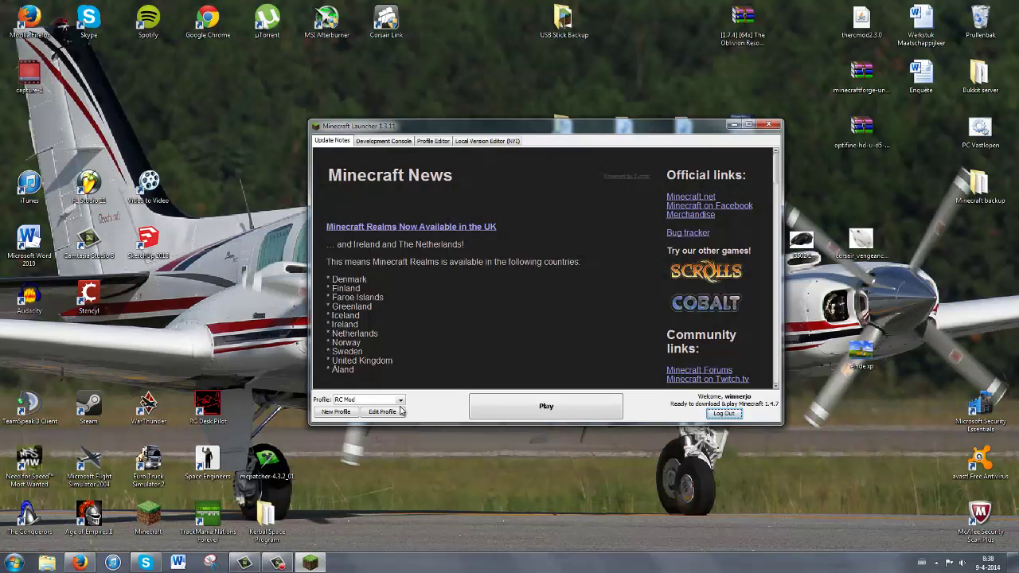
pyautogui.click(767, 125)
pyautogui.doubleClick(148, 517)
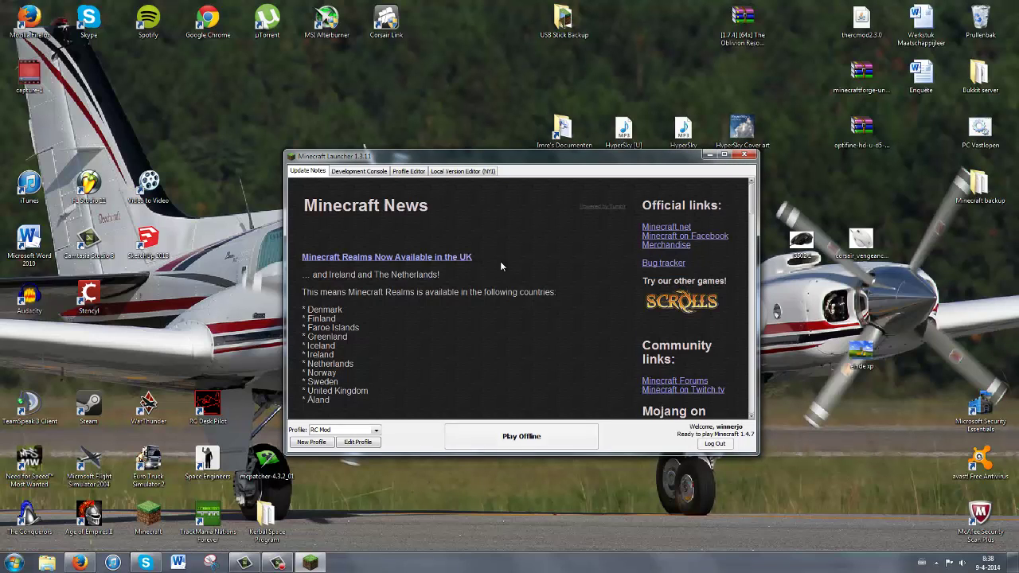
# Change the RC Mod profile's version from release 1.4.7 to release RCMod.
pyautogui.click(365, 442)
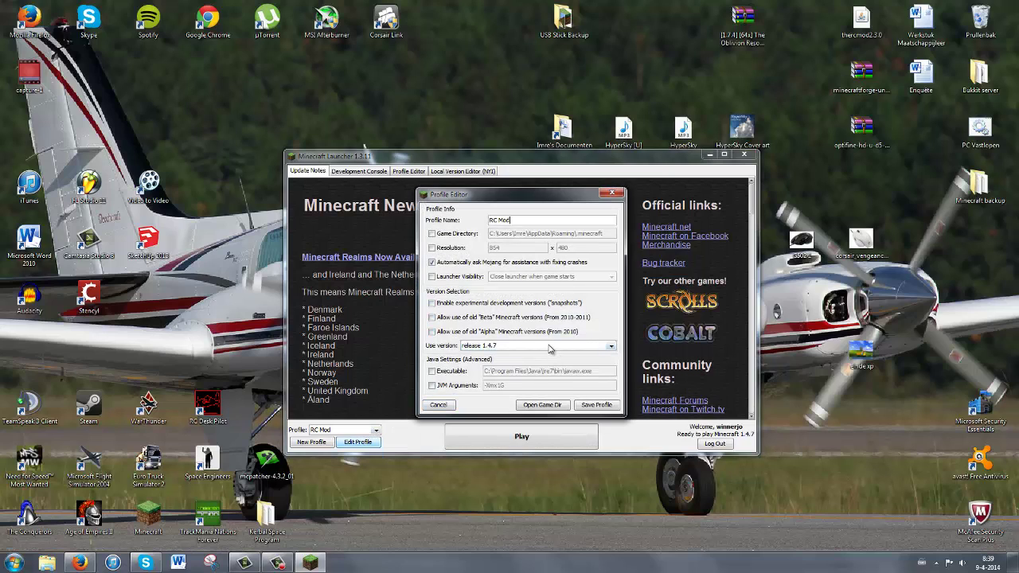
pyautogui.click(548, 347)
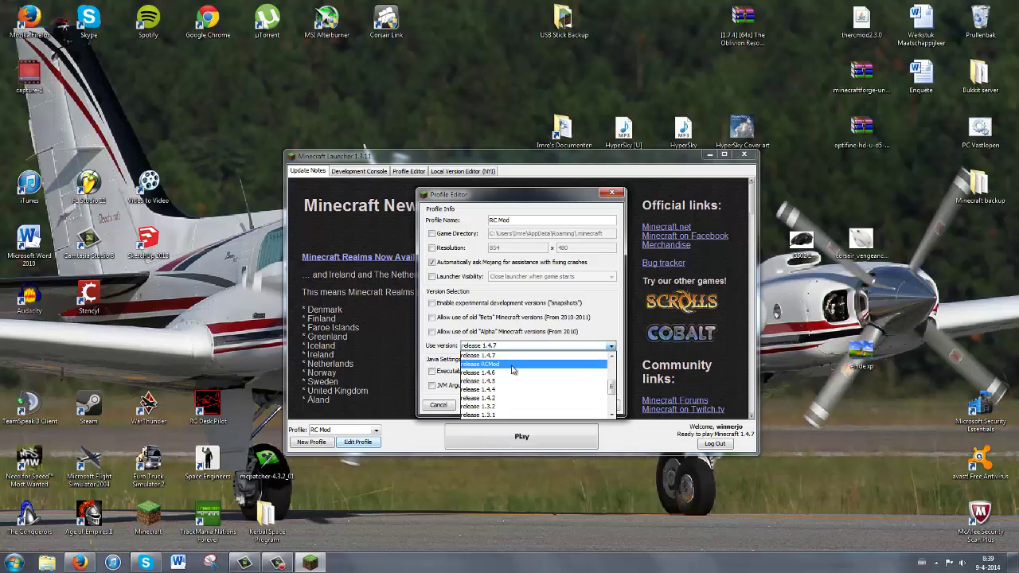
pyautogui.click(518, 363)
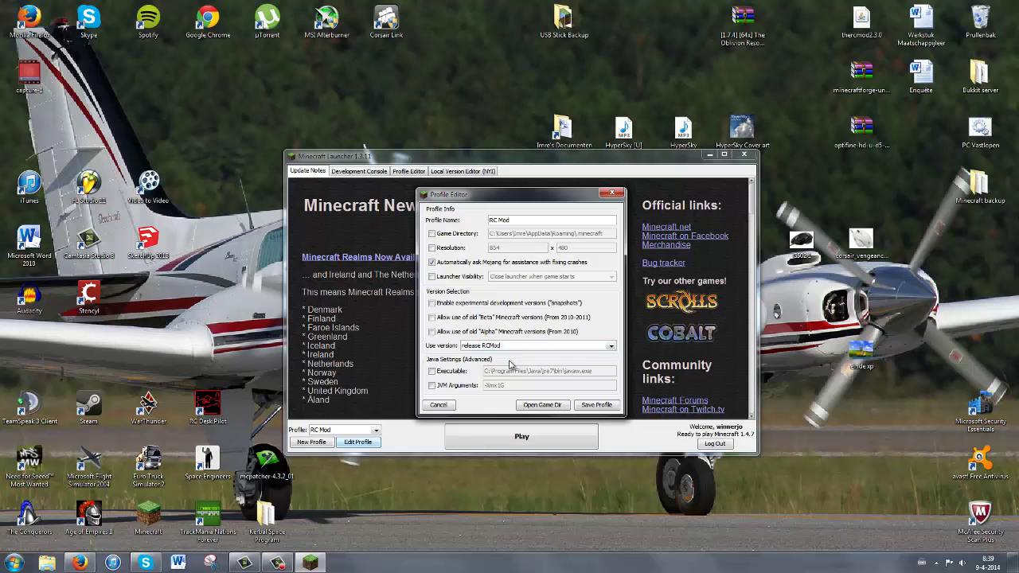
# Save the RC Mod profile, launch the game to its 1.4.7 title screen, then quit.
pyautogui.click(599, 405)
pyautogui.click(556, 435)
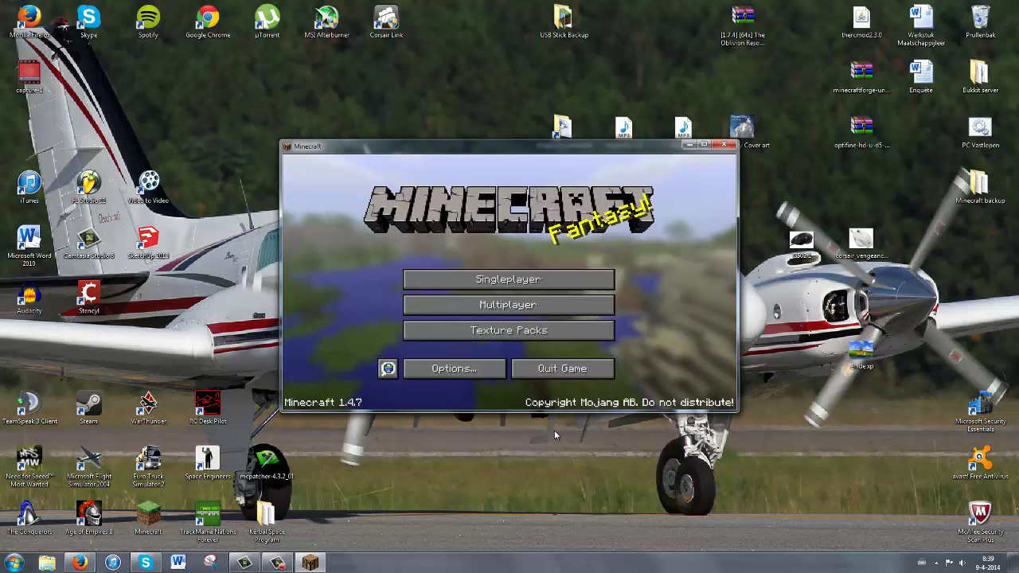
pyautogui.click(561, 369)
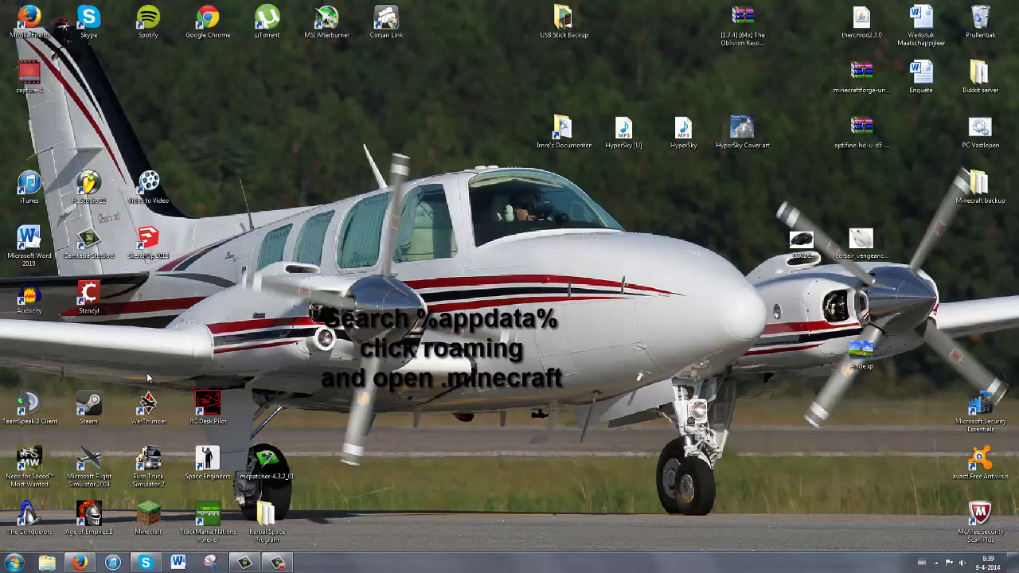
# Go to .minecraft\versions\RCMod and open RCMod.jar with WinRAR archiver.
pyautogui.click(46, 563)
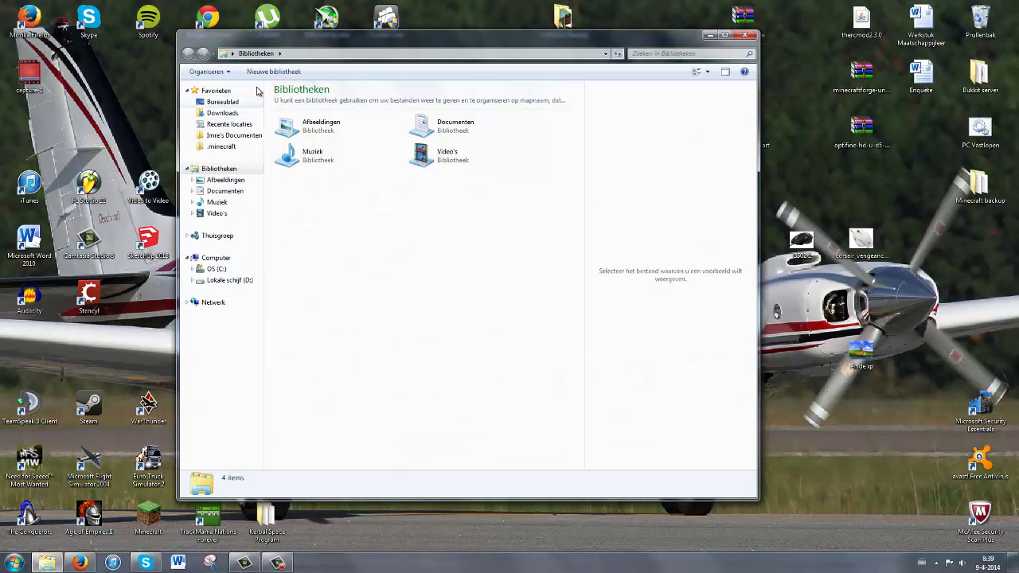
pyautogui.click(229, 147)
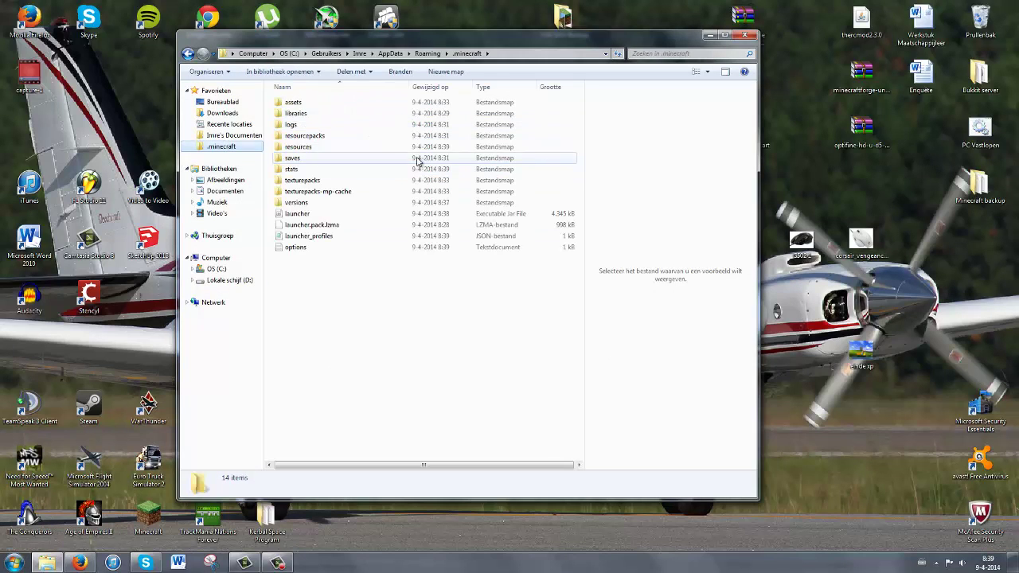
pyautogui.doubleClick(333, 205)
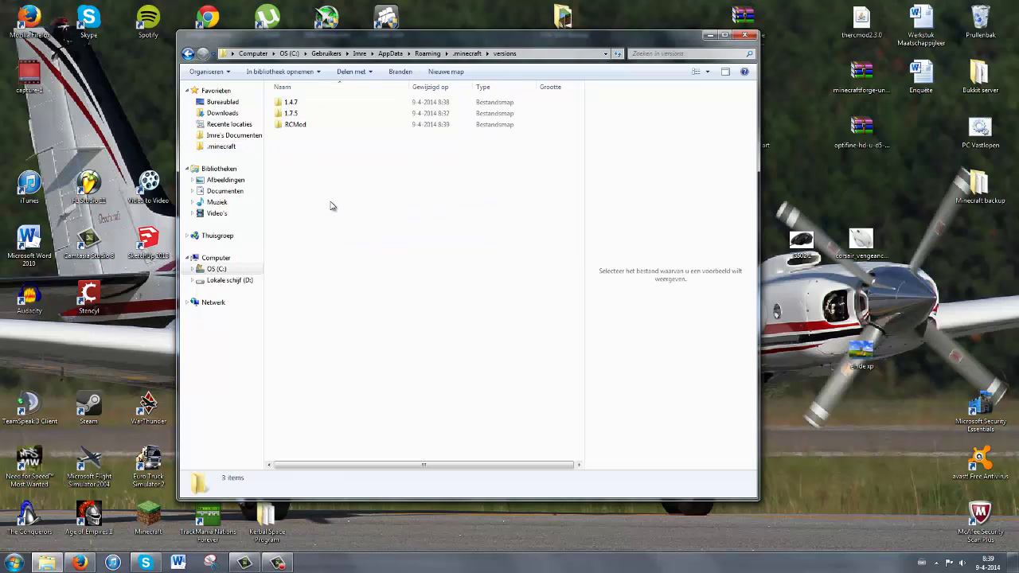
pyautogui.doubleClick(328, 126)
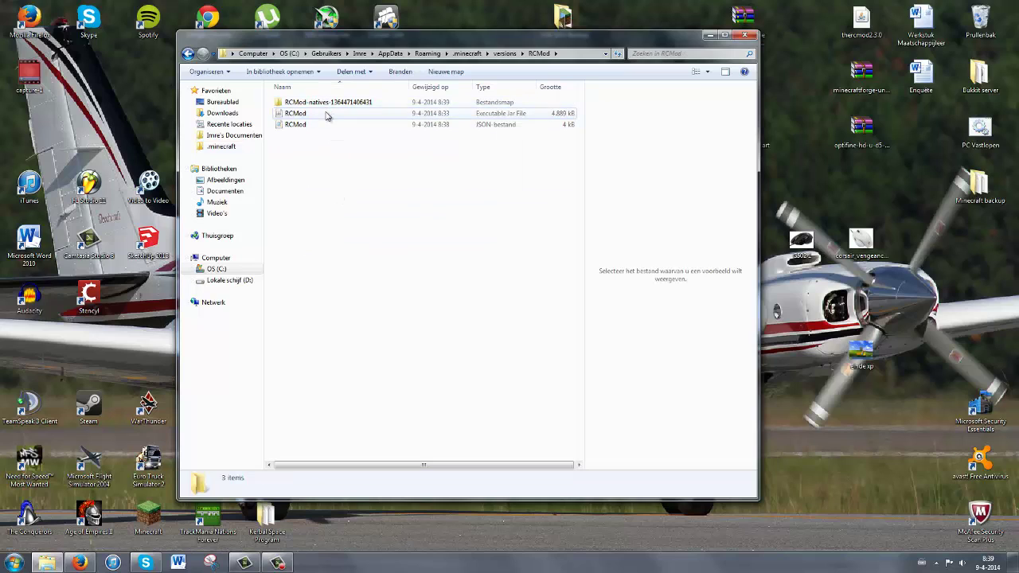
pyautogui.click(326, 116)
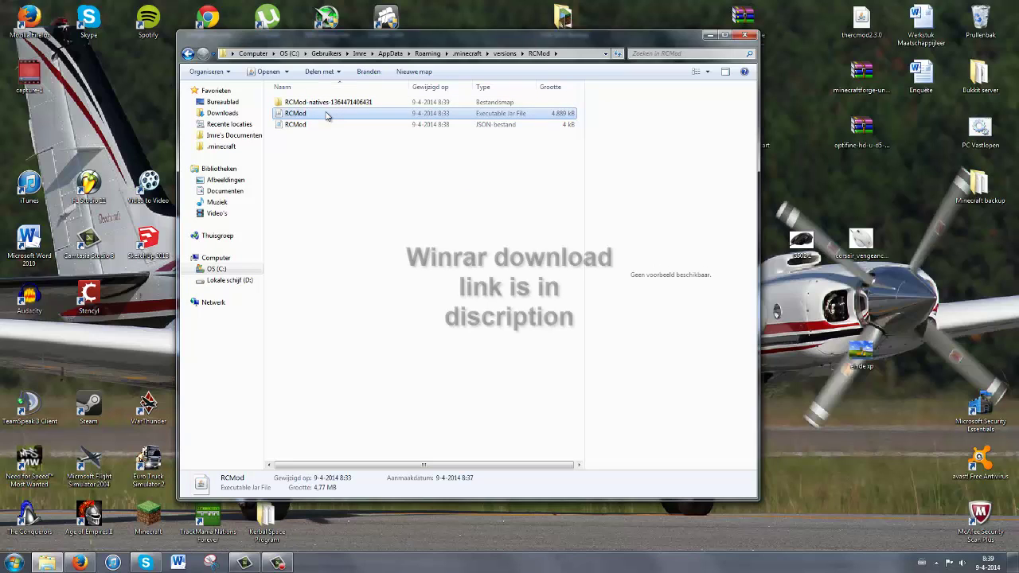
pyautogui.rightClick(368, 116)
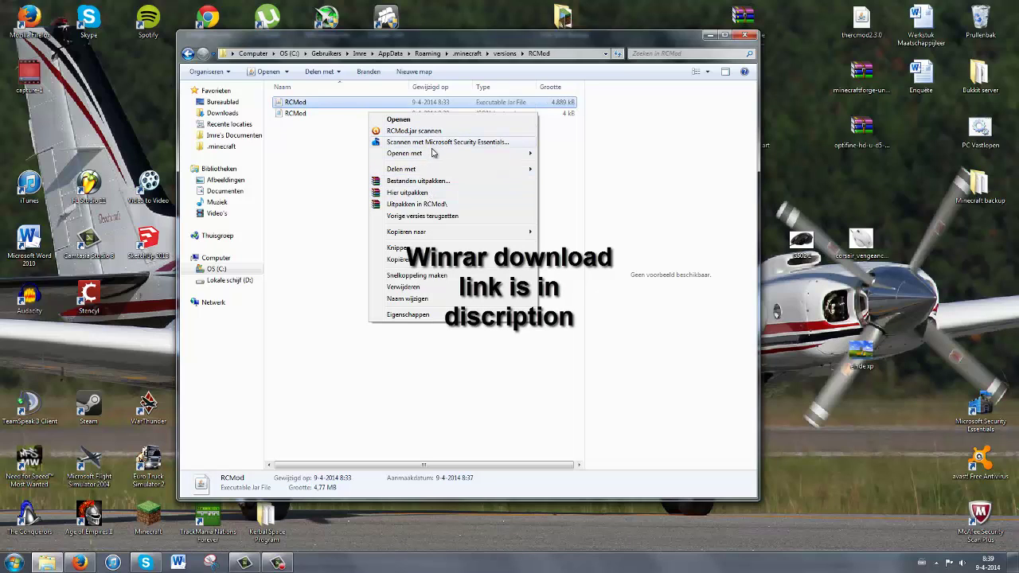
pyautogui.moveTo(450, 154)
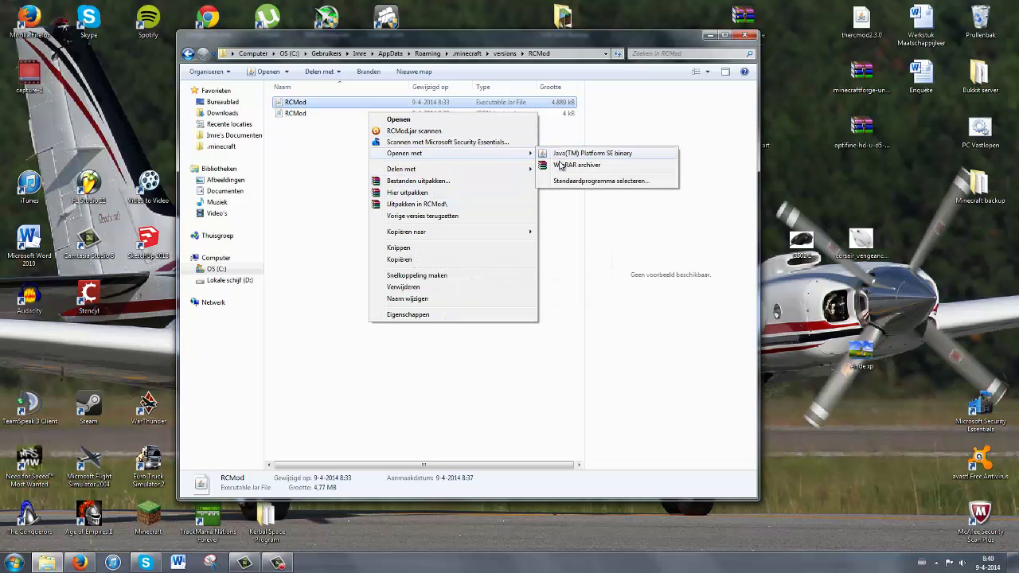
pyautogui.click(560, 166)
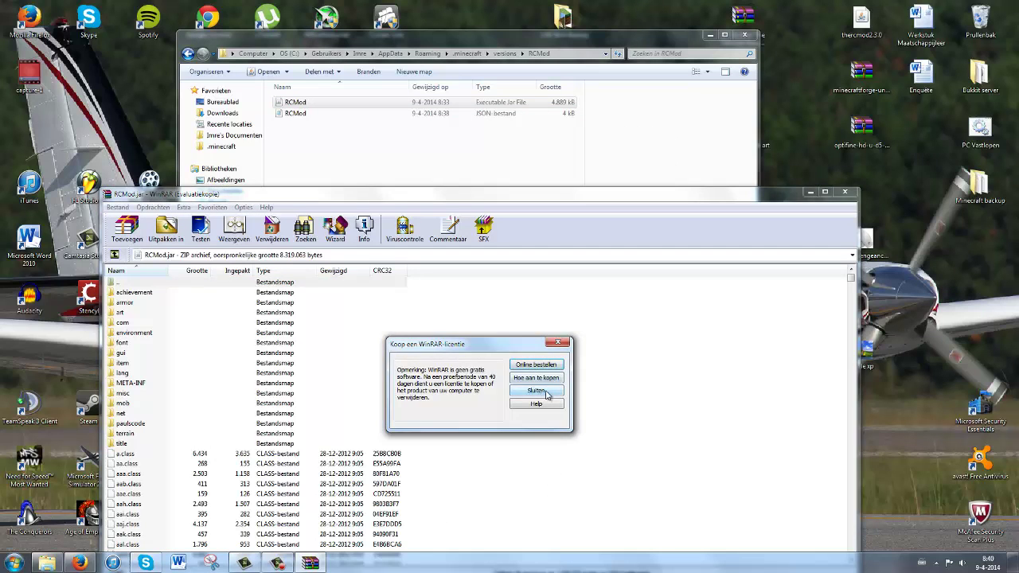
# Open minecraftforge-universal-1.4.7-6.6.0.497.zip and tile it right of RCMod.jar in WinRAR.
pyautogui.click(535, 391)
pyautogui.moveTo(554, 195); pyautogui.dragTo(501, 32)
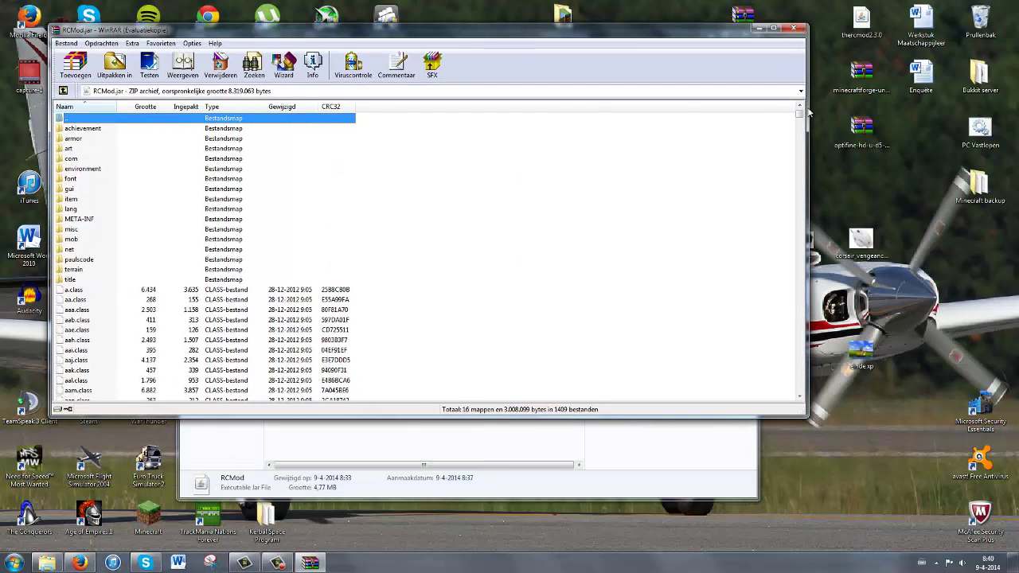
pyautogui.doubleClick(857, 80)
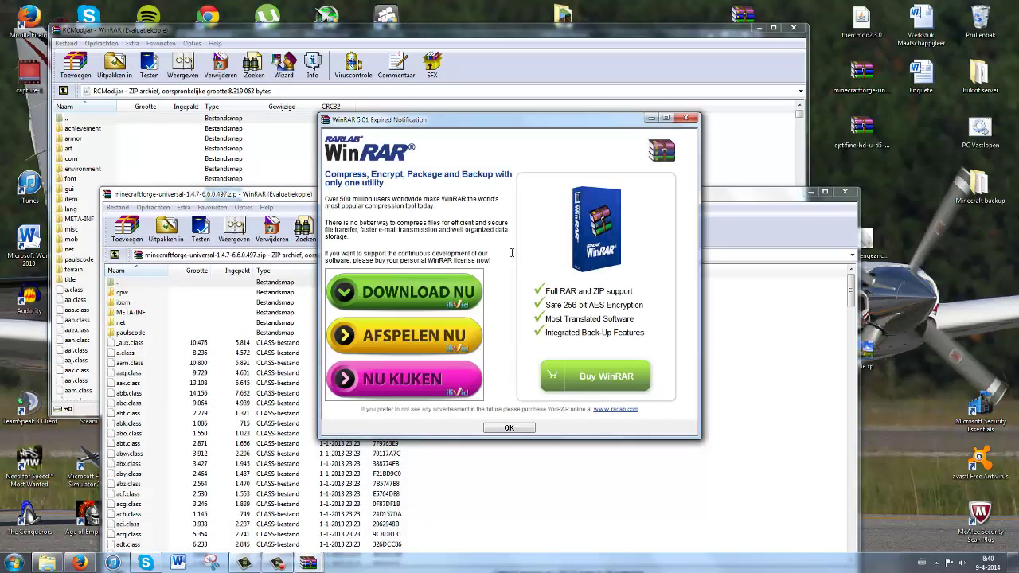
pyautogui.click(685, 117)
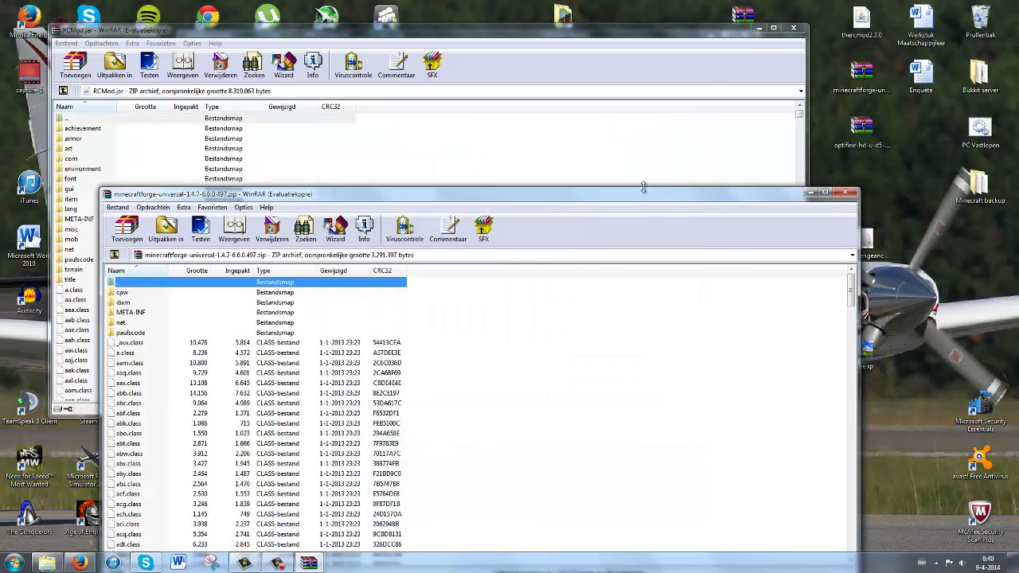
pyautogui.press('super+Right')
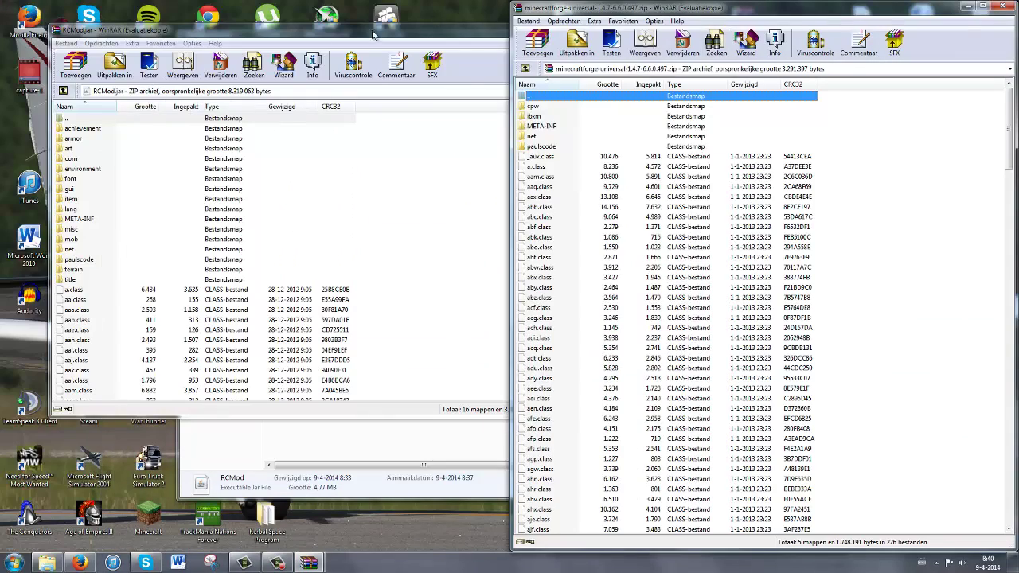
pyautogui.moveTo(159, 34); pyautogui.dragTo(0, 72)
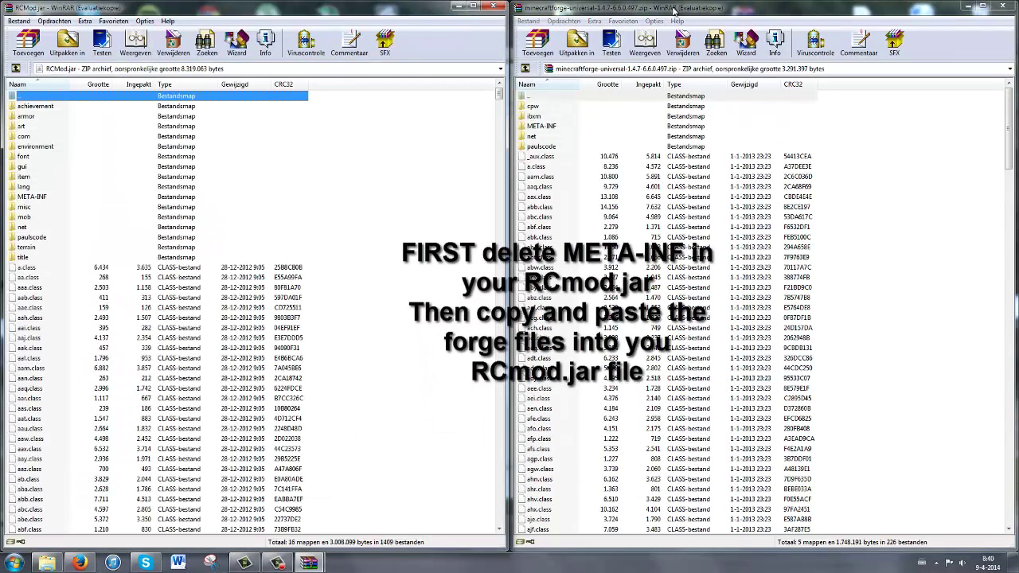
# Delete the META-INF folder from RCMod.jar.
pyautogui.click(667, 226)
pyautogui.hotkey('ctrl', 'a')
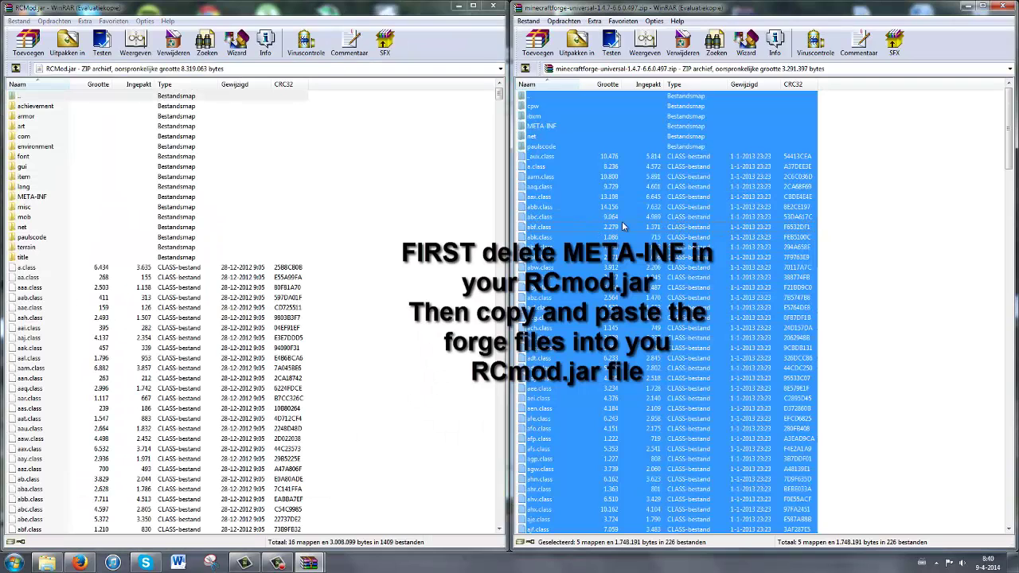
pyautogui.click(343, 164)
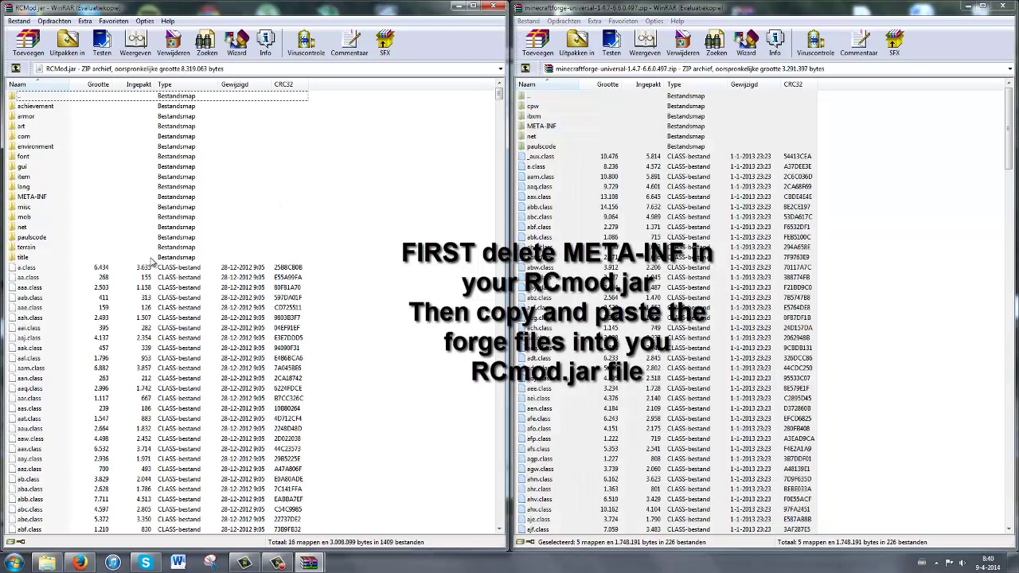
pyautogui.click(48, 201)
pyautogui.press('Delete')
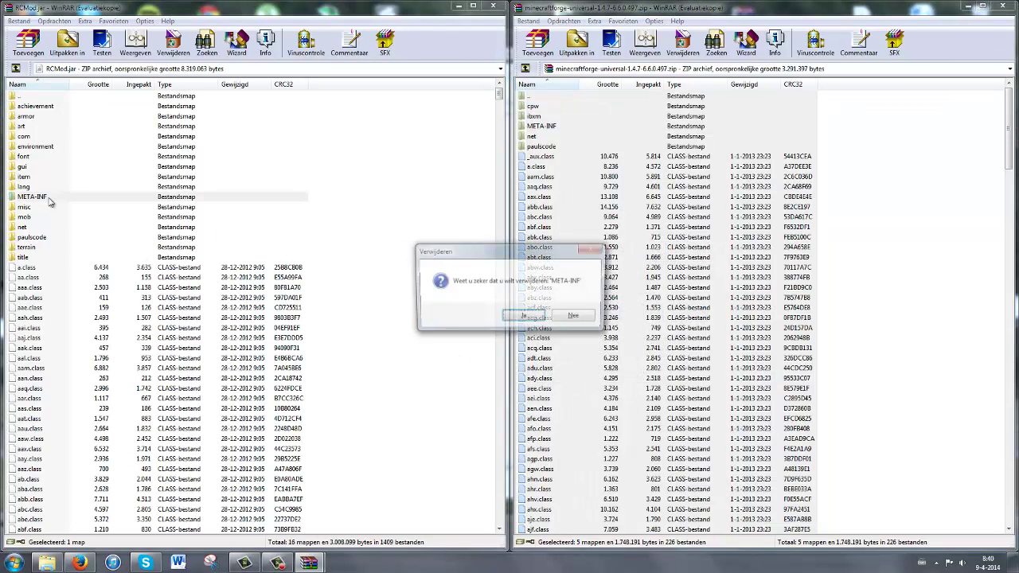
pyautogui.press('Return')
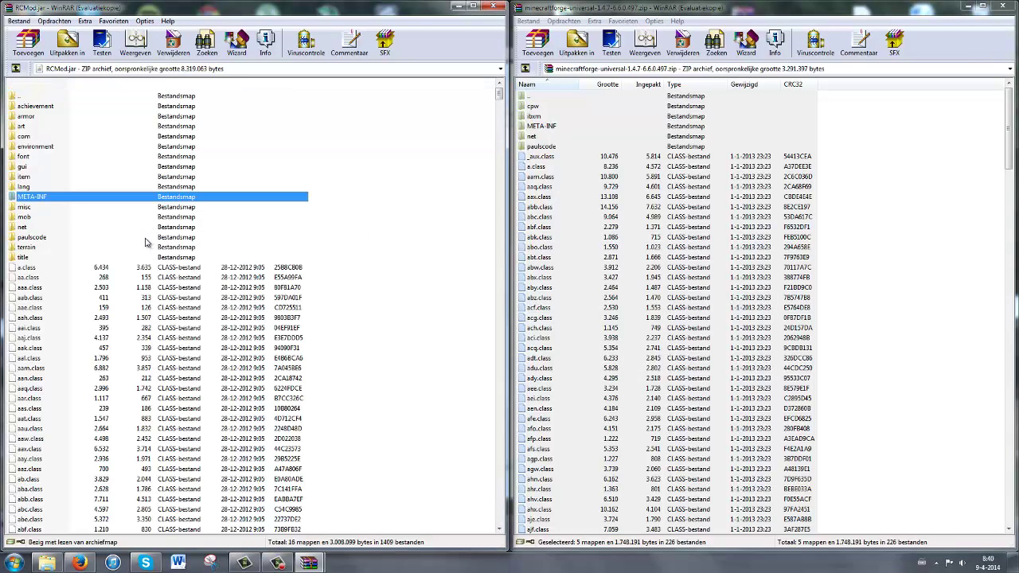
# Copy all Forge archive files, including cpw and ibxm, into RCMod.jar, then close the Forge archive.
pyautogui.click(647, 239)
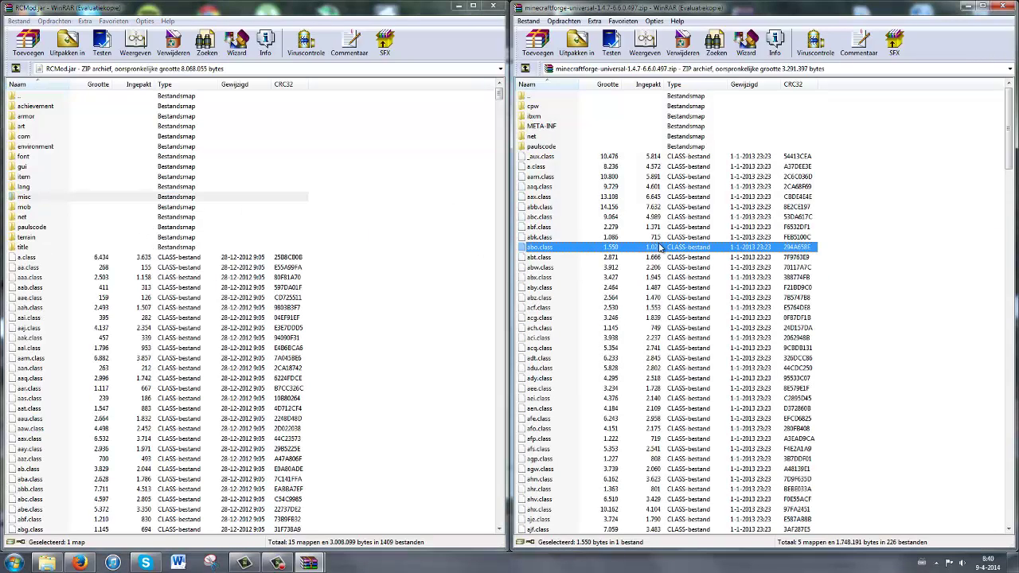
pyautogui.hotkey('ctrl', 'a')
pyautogui.moveTo(648, 238)
pyautogui.mouseDown()
pyautogui.moveTo(256, 241)
pyautogui.moveTo(615, 244)
pyautogui.mouseUp()
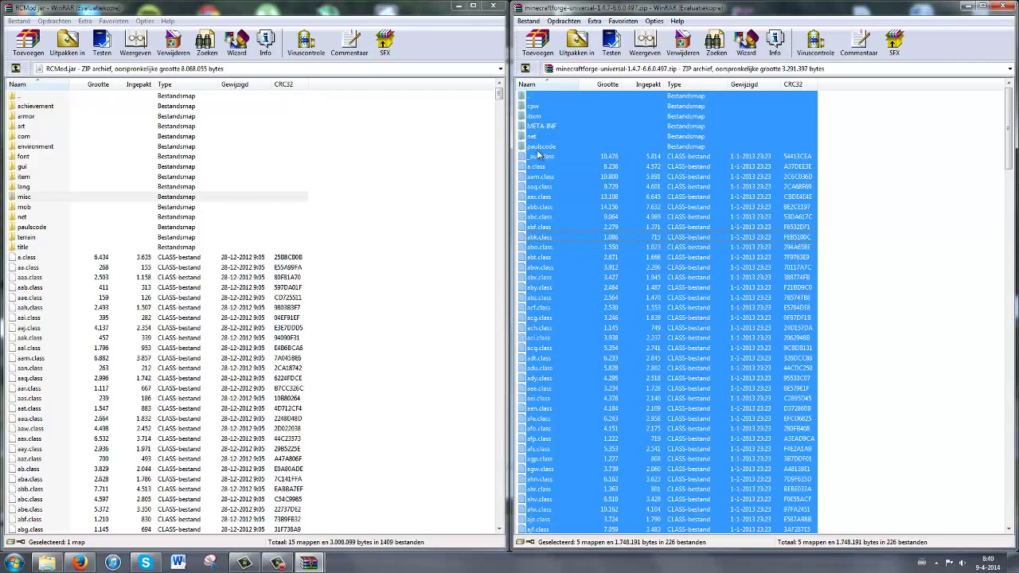
pyautogui.click(573, 146)
pyautogui.click(542, 128)
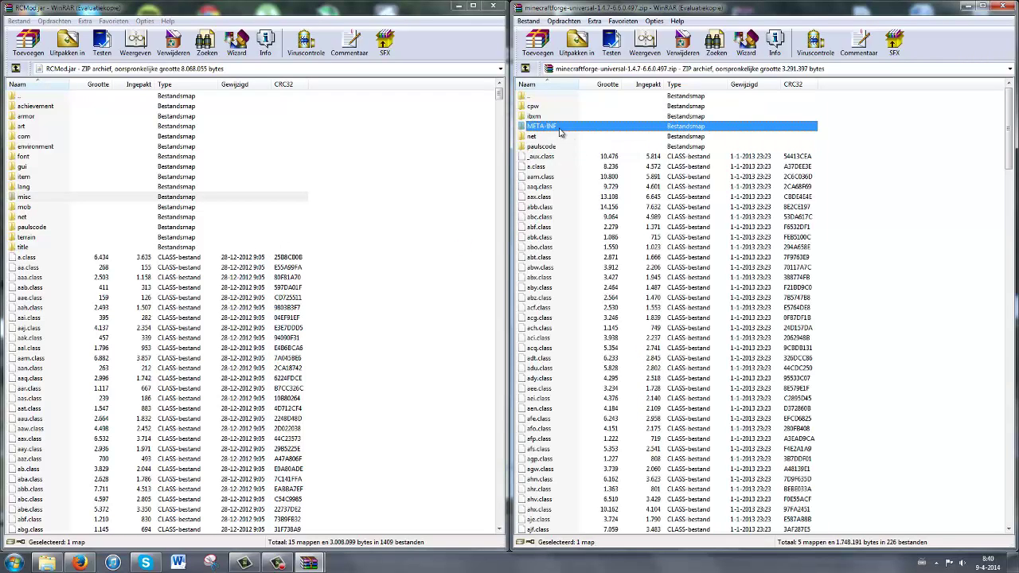
pyautogui.click(580, 160)
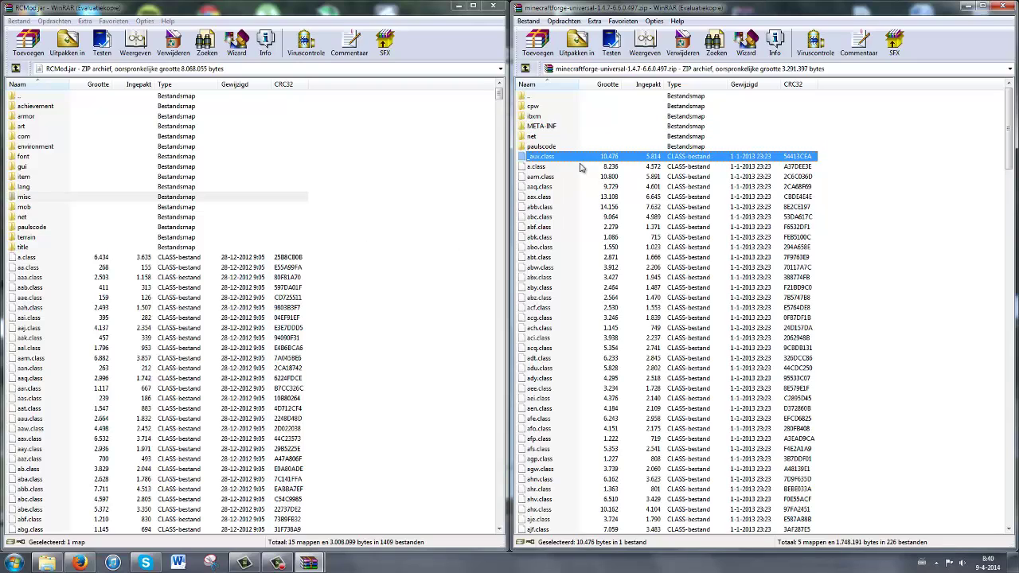
pyautogui.hotkey('ctrl', 'a')
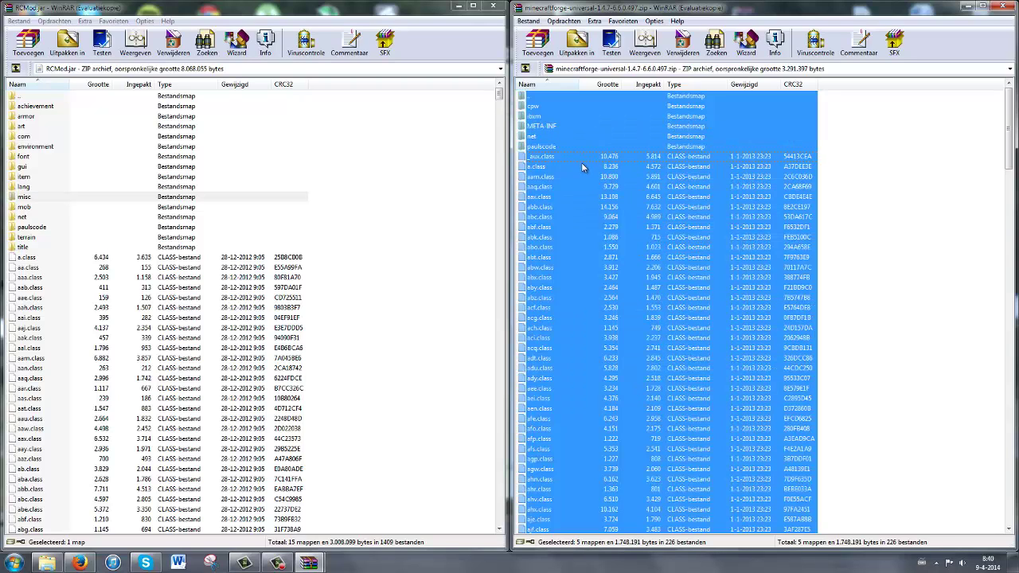
pyautogui.moveTo(634, 180)
pyautogui.mouseDown()
pyautogui.moveTo(600, 228)
pyautogui.moveTo(292, 234)
pyautogui.mouseUp()
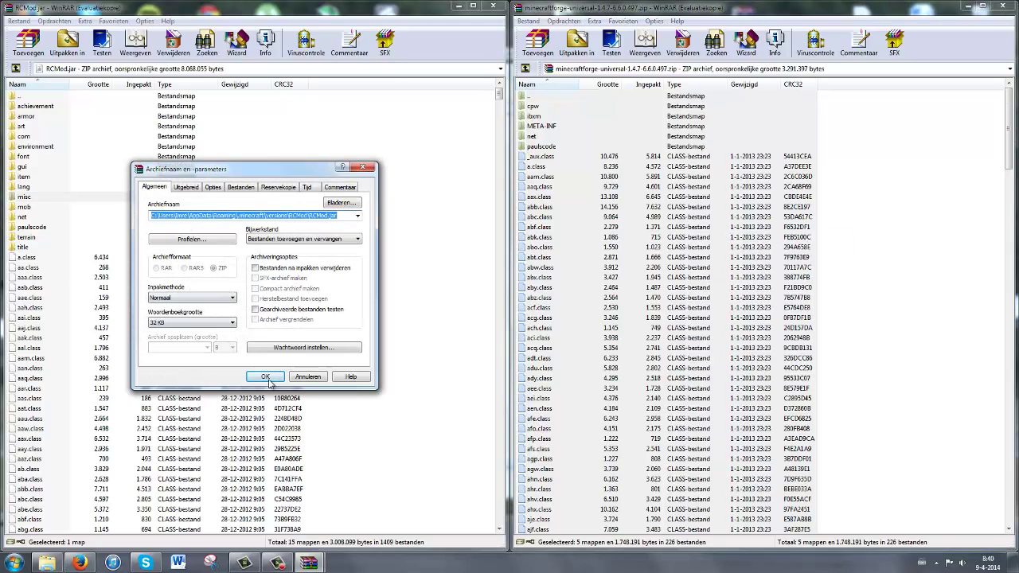
pyautogui.click(269, 377)
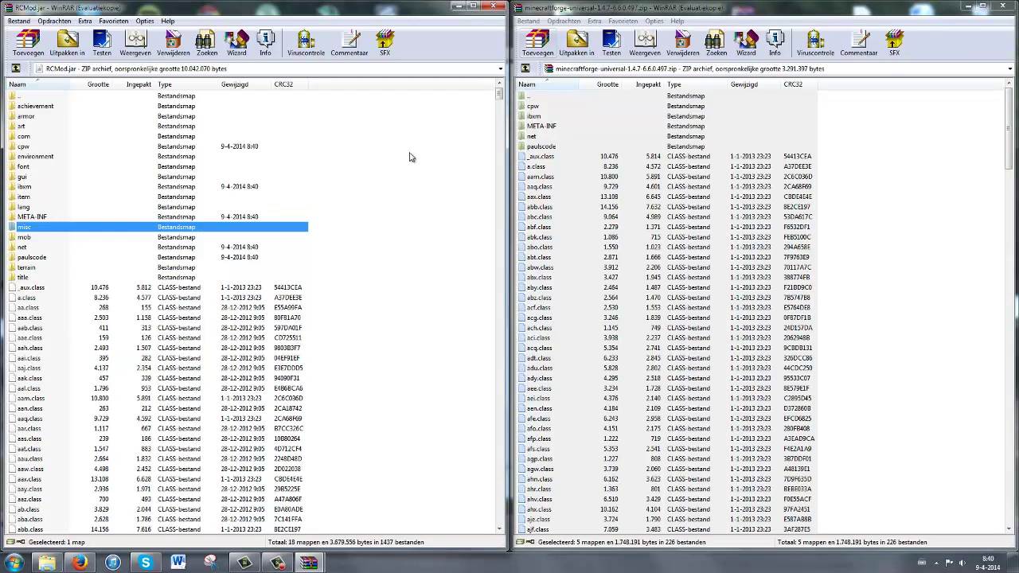
pyautogui.click(999, 6)
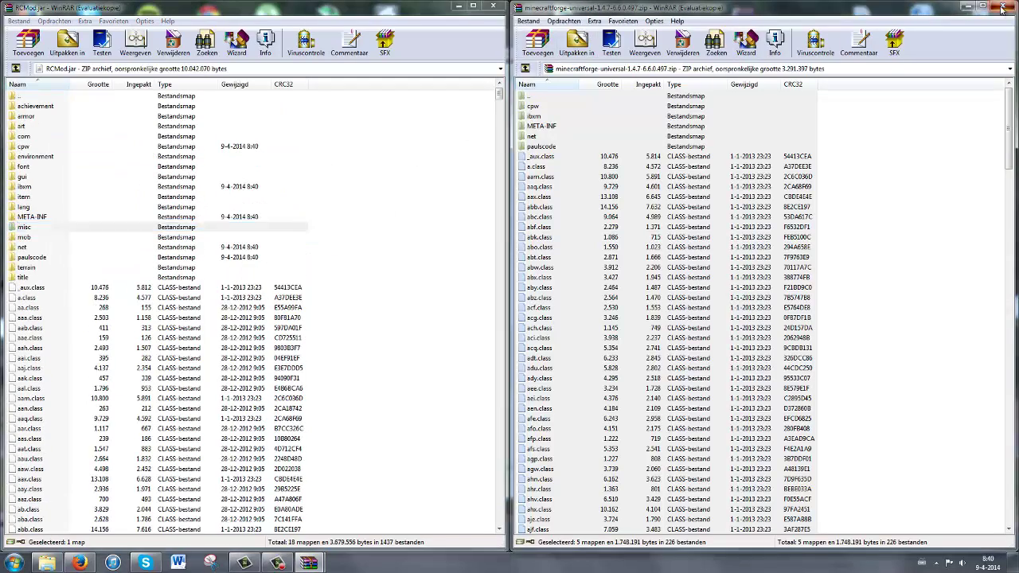
# Close the RCMod.jar archive, go back to the .minecraft folder and minimize Explorer.
pyautogui.click(501, 7)
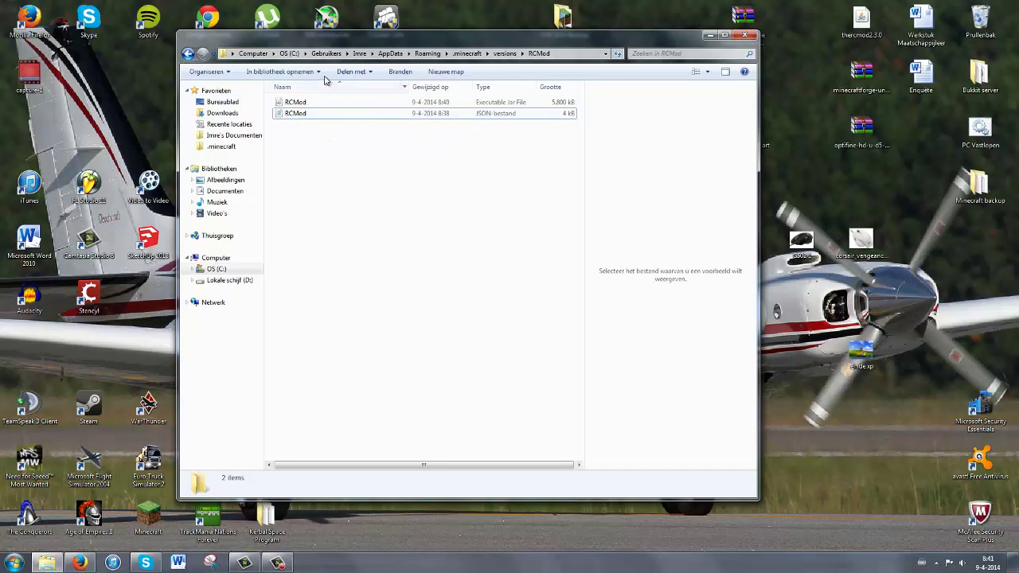
pyautogui.click(468, 54)
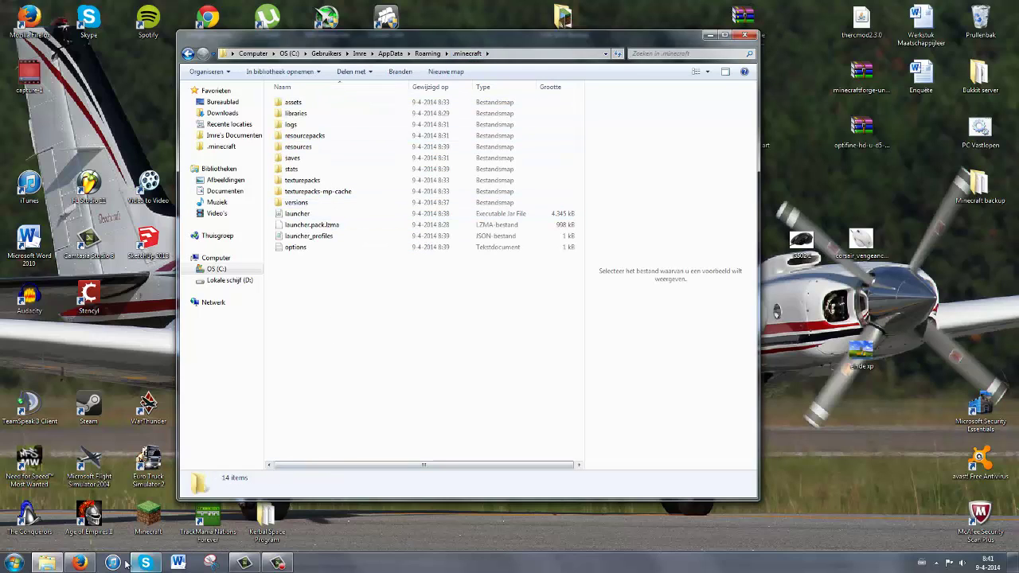
pyautogui.click(706, 36)
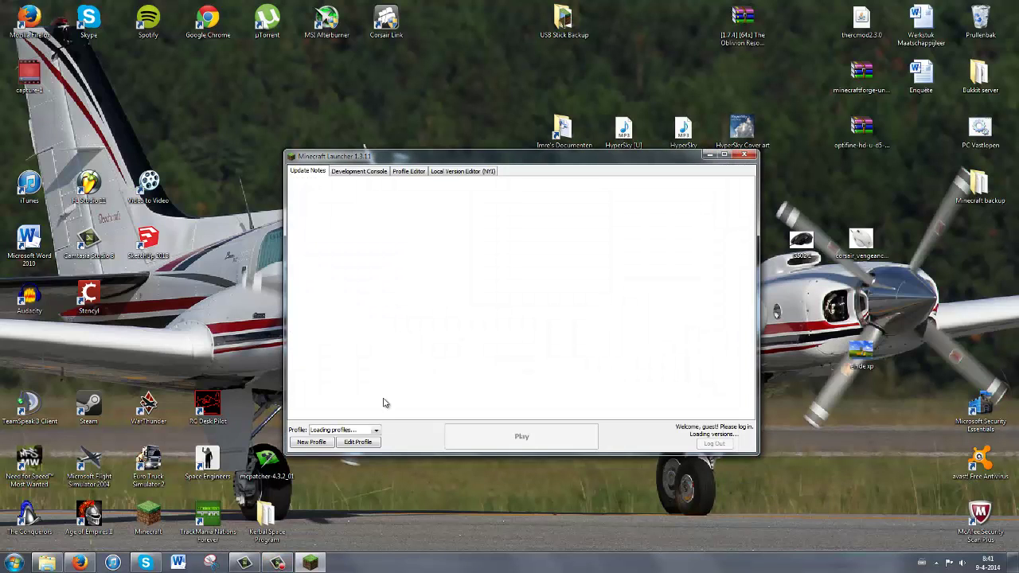
# Select the RC Mod profile and launch Minecraft 1.4.7 with Forge.
pyautogui.click(372, 431)
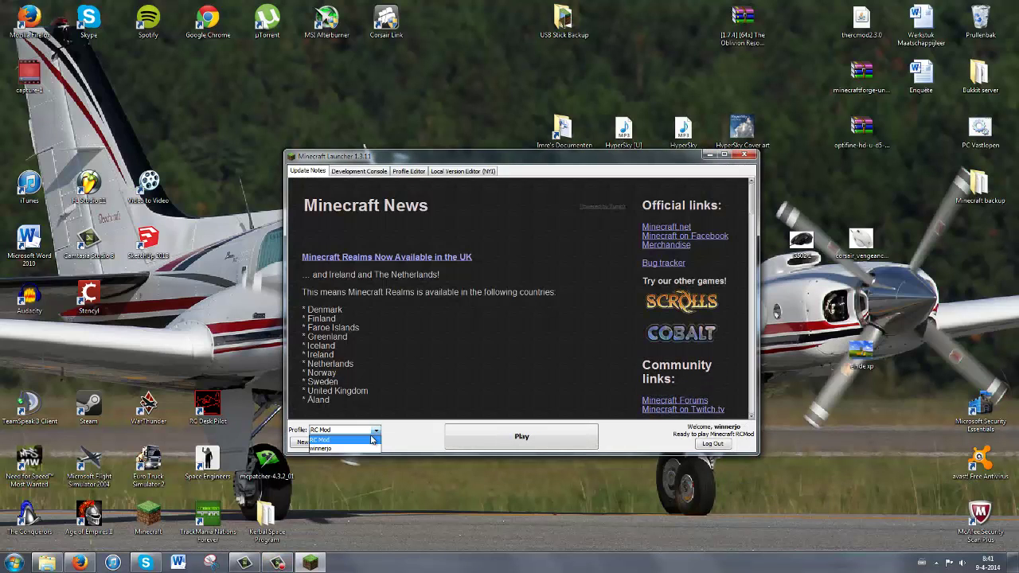
pyautogui.click(369, 440)
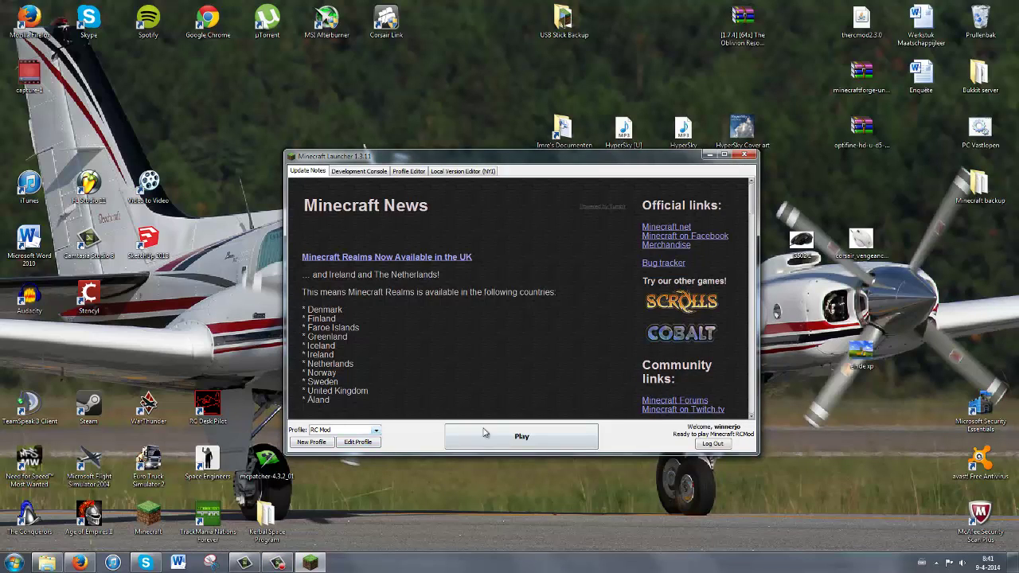
pyautogui.click(521, 435)
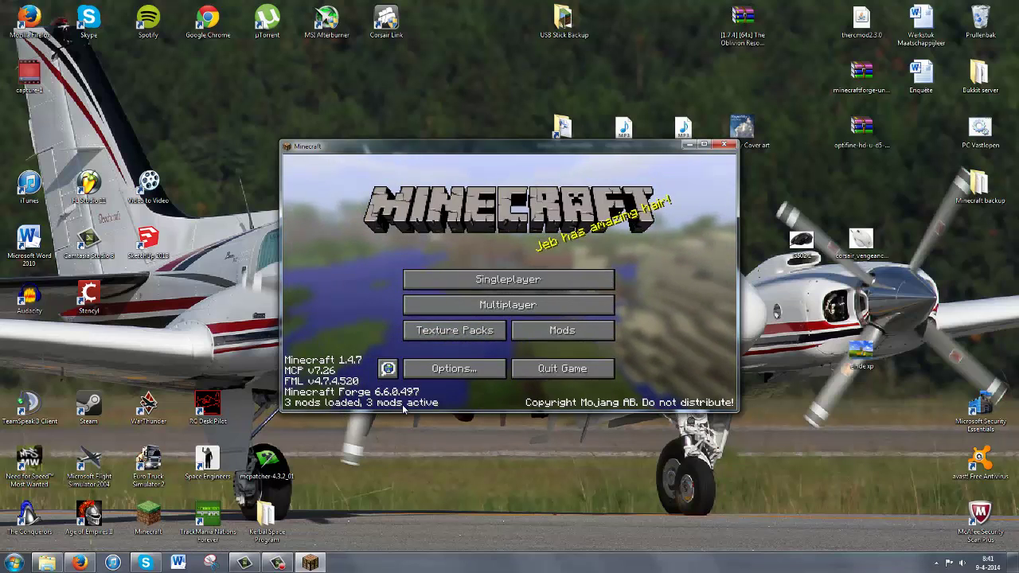
# Check the Mod List shows Coder Pack, Forge Mod Loader and Forge, then return to the title screen.
pyautogui.click(562, 330)
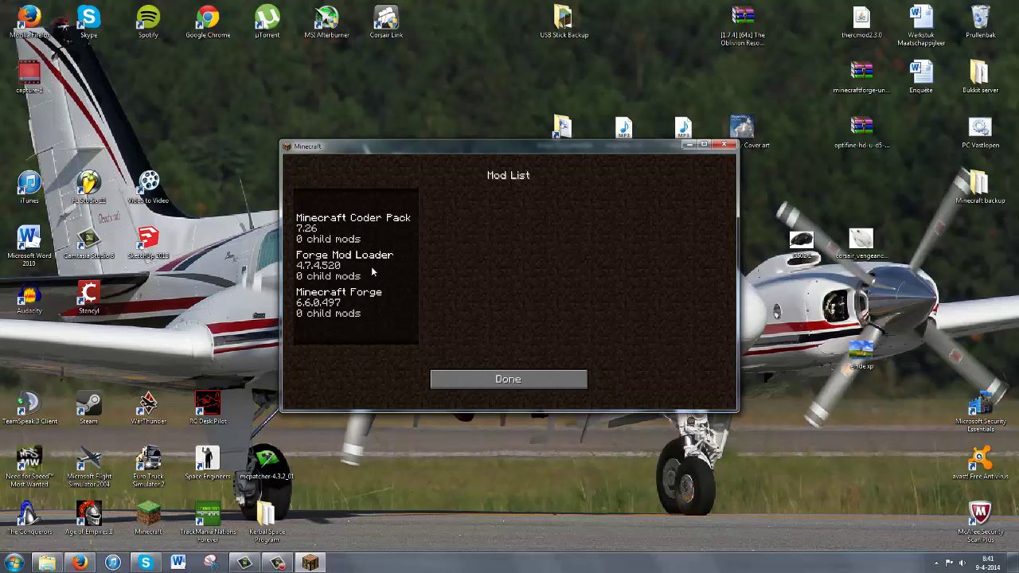
pyautogui.click(520, 380)
pyautogui.click(500, 374)
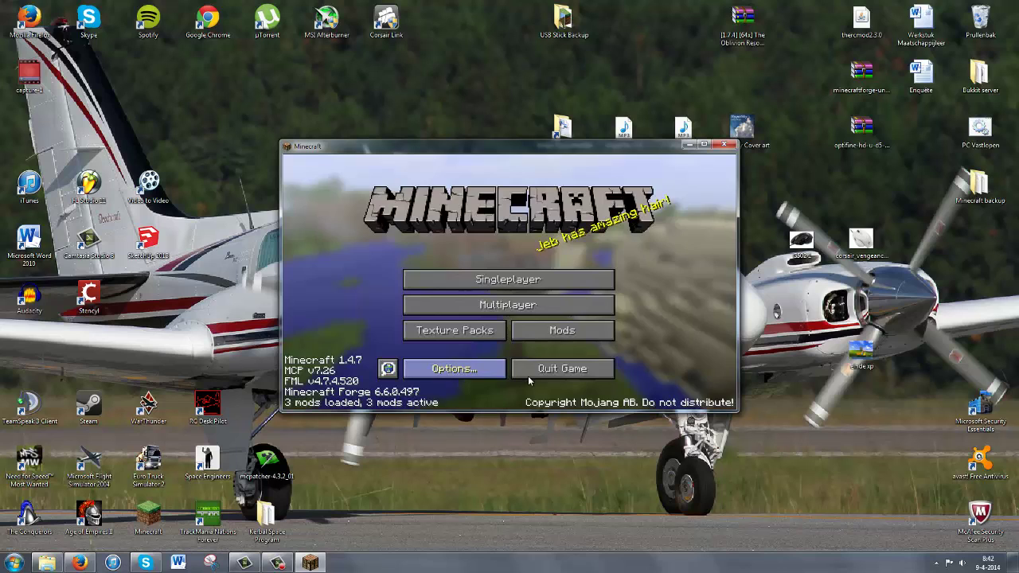
# Quit the game, put thercmod2.3.0 into the .minecraft mods folder and restart the Minecraft Launcher.
pyautogui.click(569, 369)
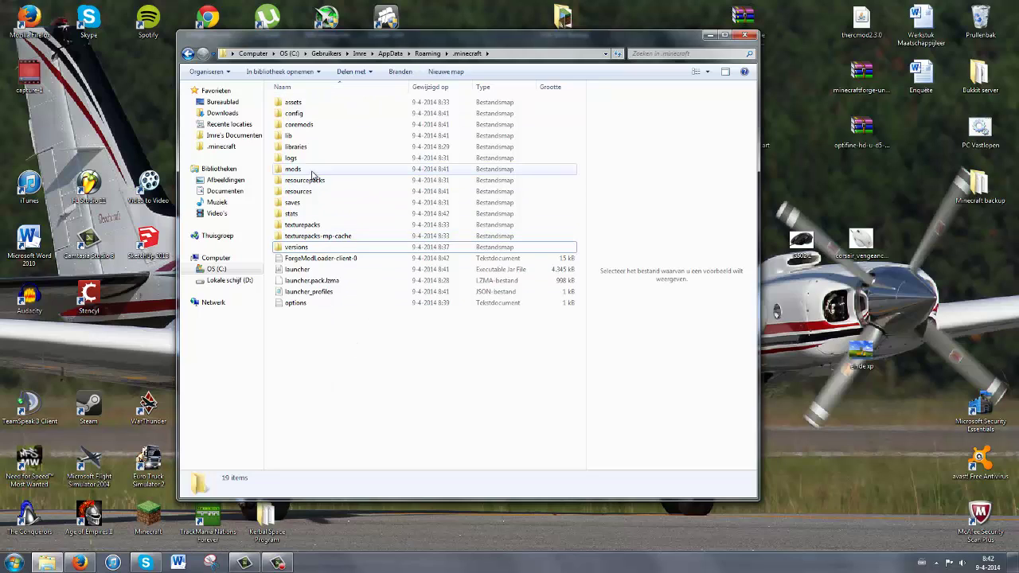
pyautogui.doubleClick(313, 171)
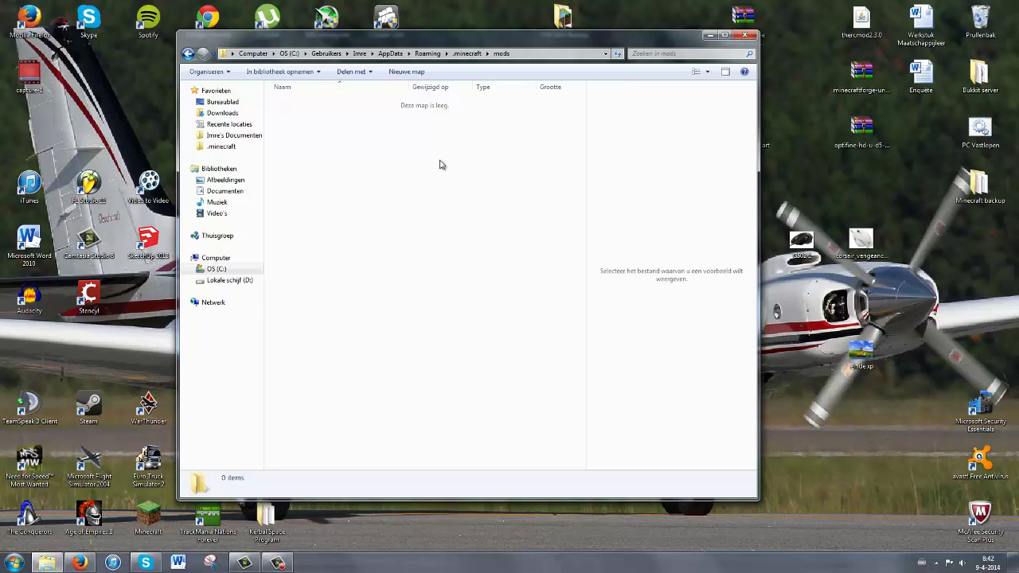
pyautogui.moveTo(861, 17)
pyautogui.mouseDown()
pyautogui.moveTo(810, 102)
pyautogui.moveTo(454, 230)
pyautogui.mouseUp()
pyautogui.click(436, 229)
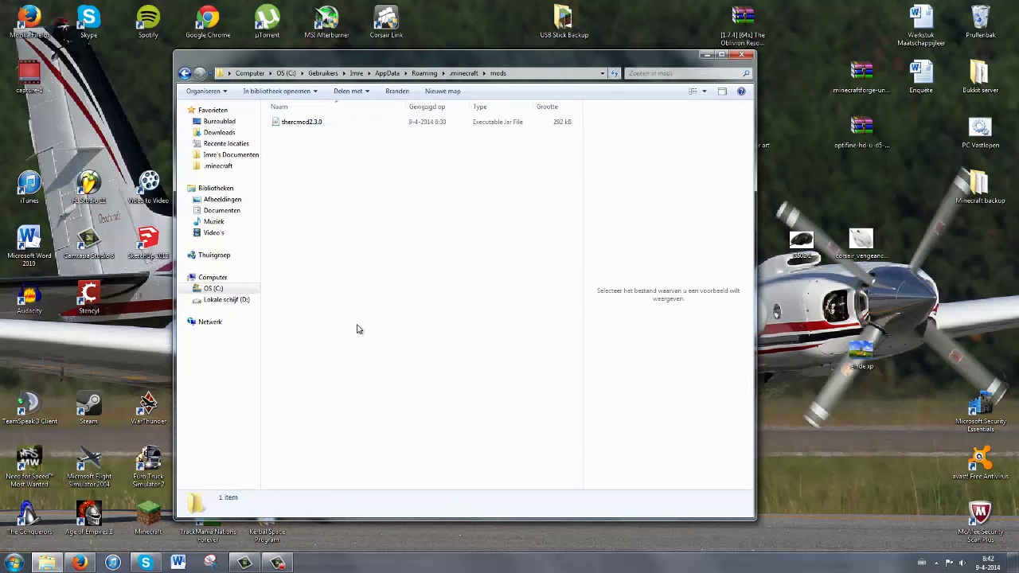
pyautogui.doubleClick(148, 515)
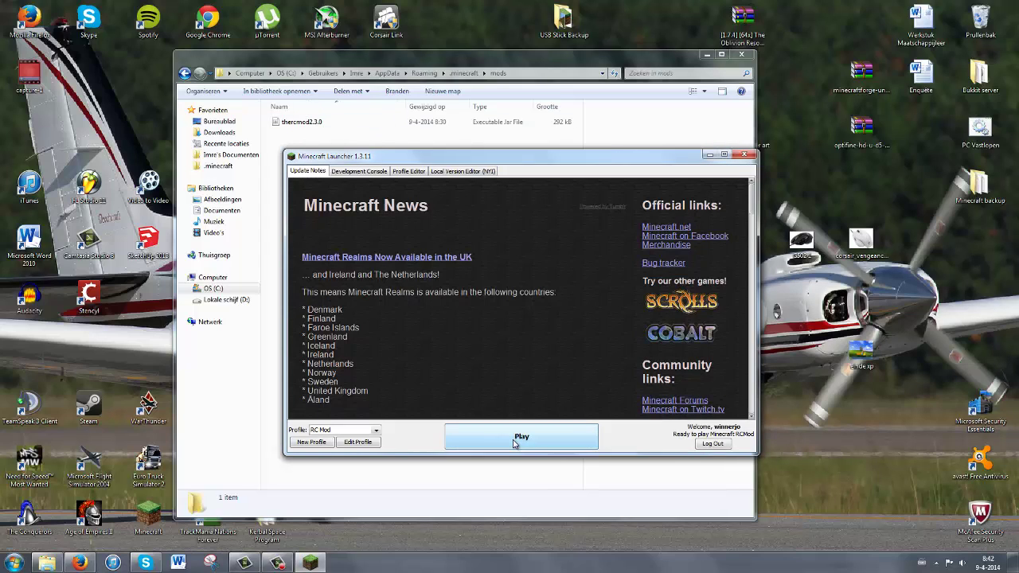
# Launch the game from the RC Mod profile so 4 mods load.
pyautogui.click(513, 441)
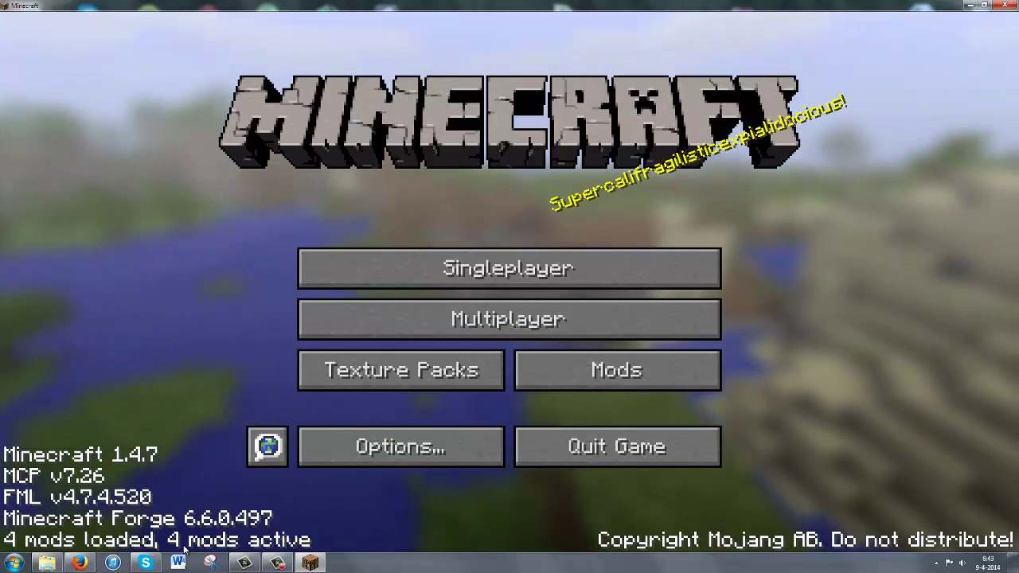
# Review the mod list, then create a Creative-mode singleplayer world named New World.
pyautogui.click(589, 370)
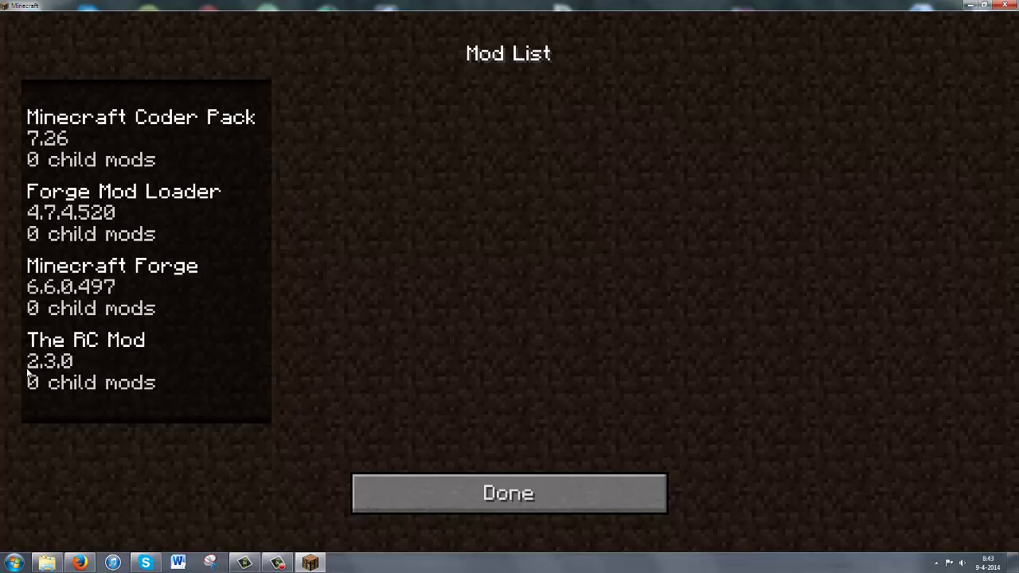
pyautogui.click(409, 482)
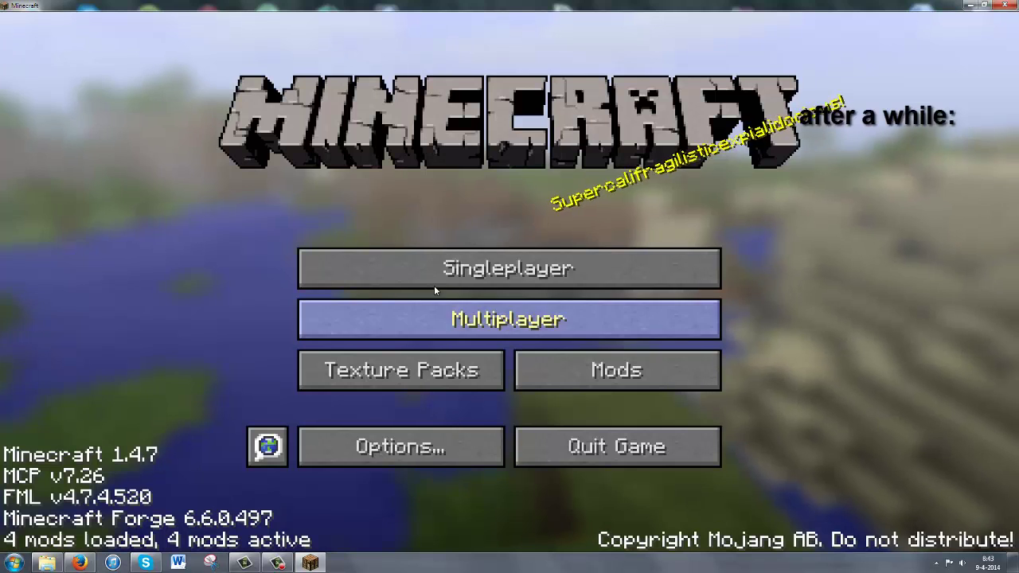
pyautogui.click(475, 272)
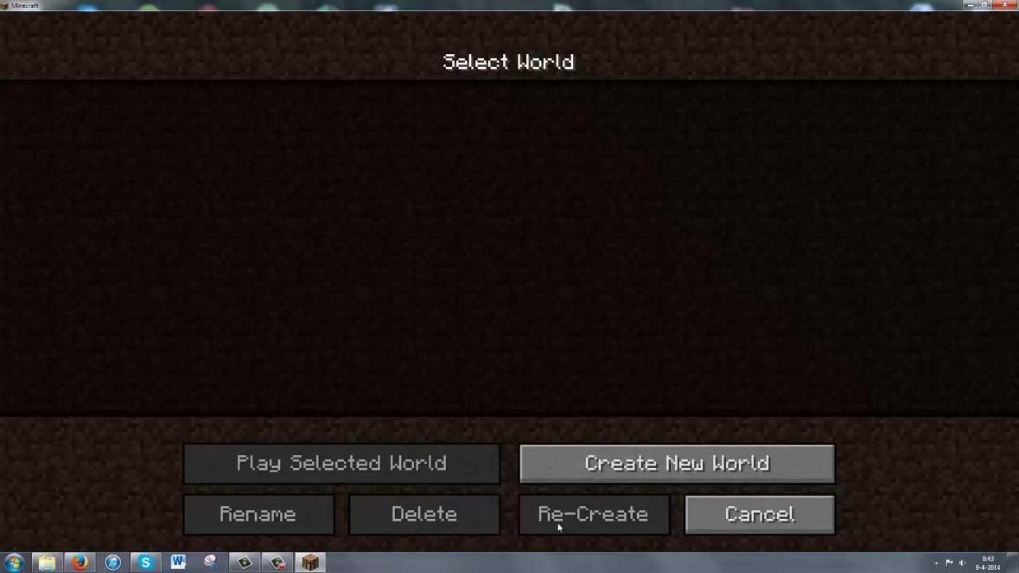
pyautogui.click(555, 467)
pyautogui.click(467, 279)
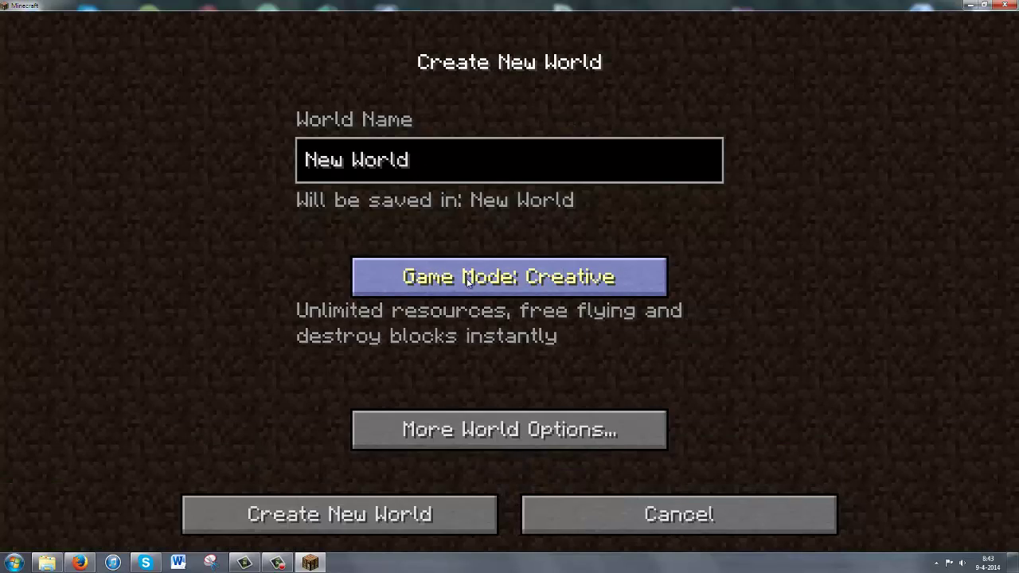
pyautogui.click(347, 524)
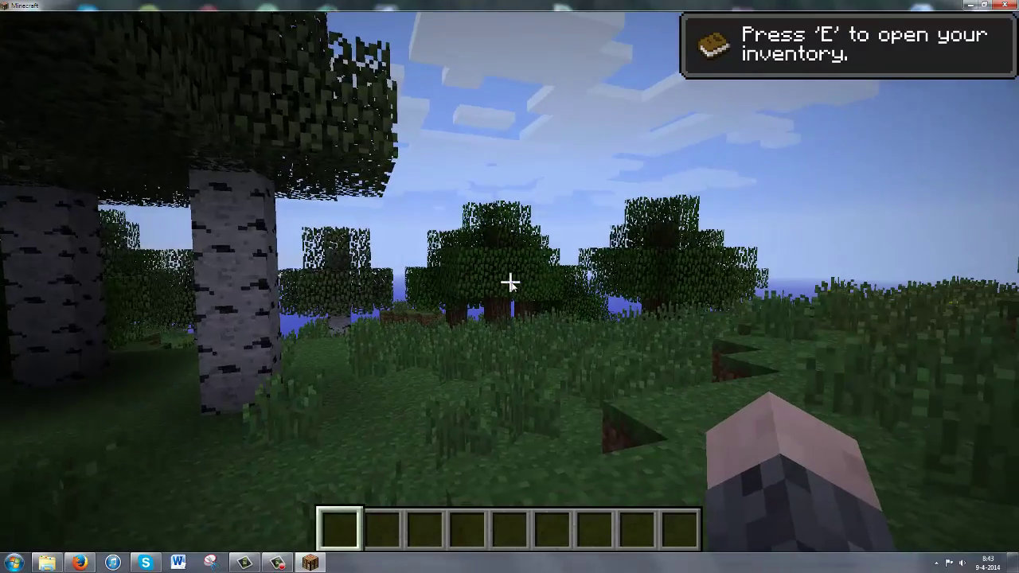
# Put the RC Trainer Plane and Remote Control 8Ch from The RC Mod tab into hotbar slots 1 and 2.
pyautogui.press('e')
pyautogui.press('e')
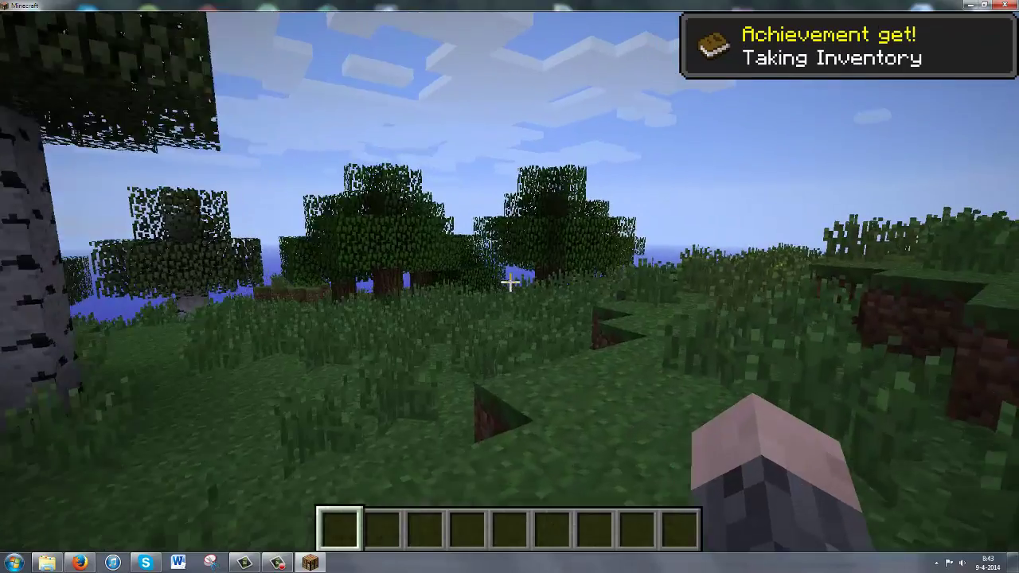
pyautogui.press('e')
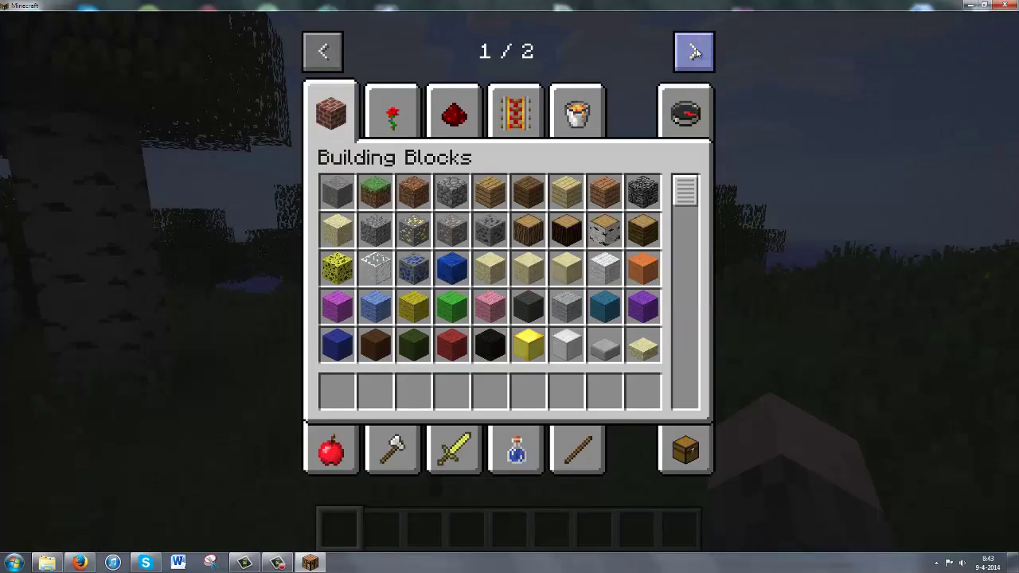
pyautogui.click(694, 52)
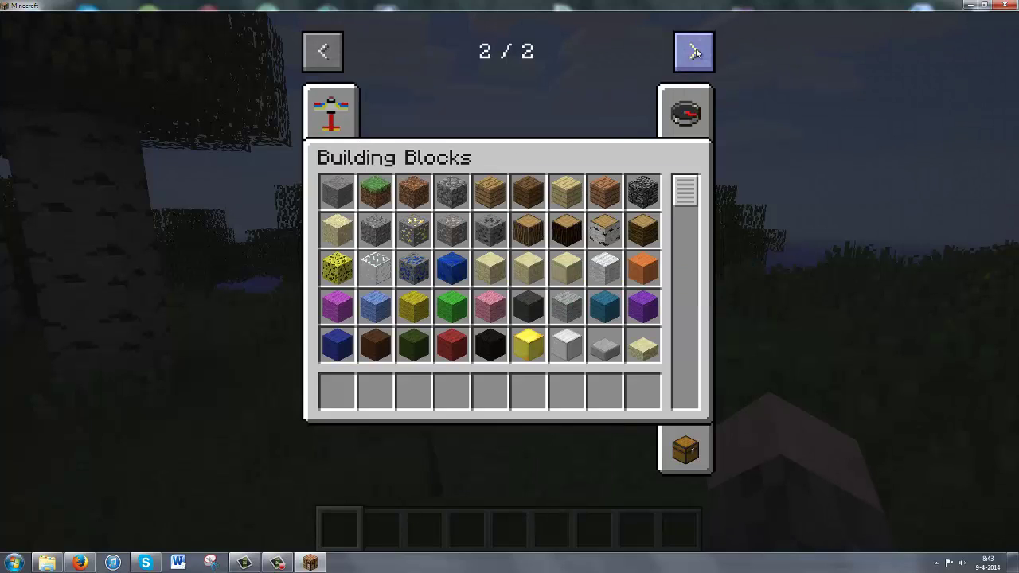
pyautogui.click(312, 121)
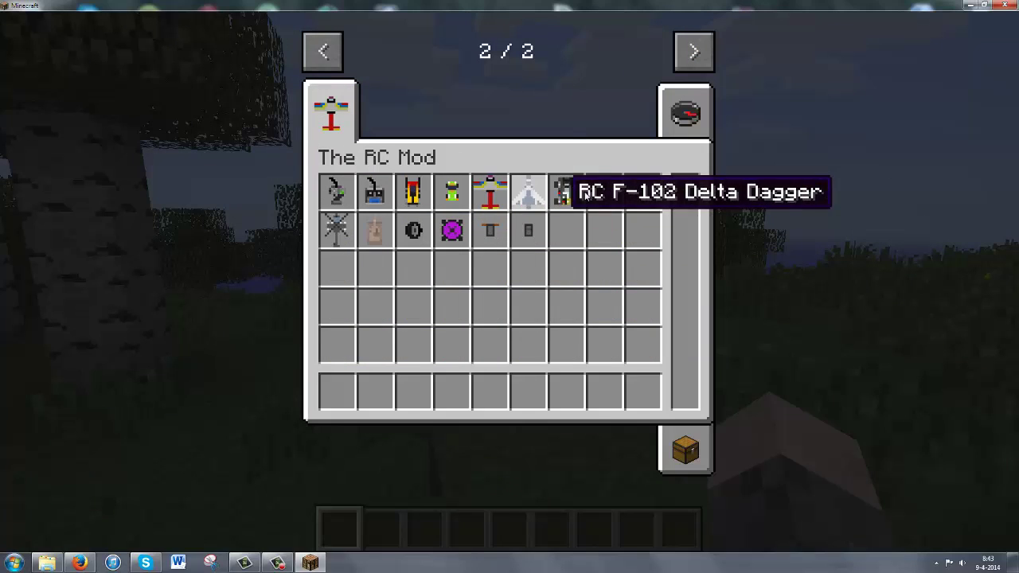
pyautogui.click(490, 192)
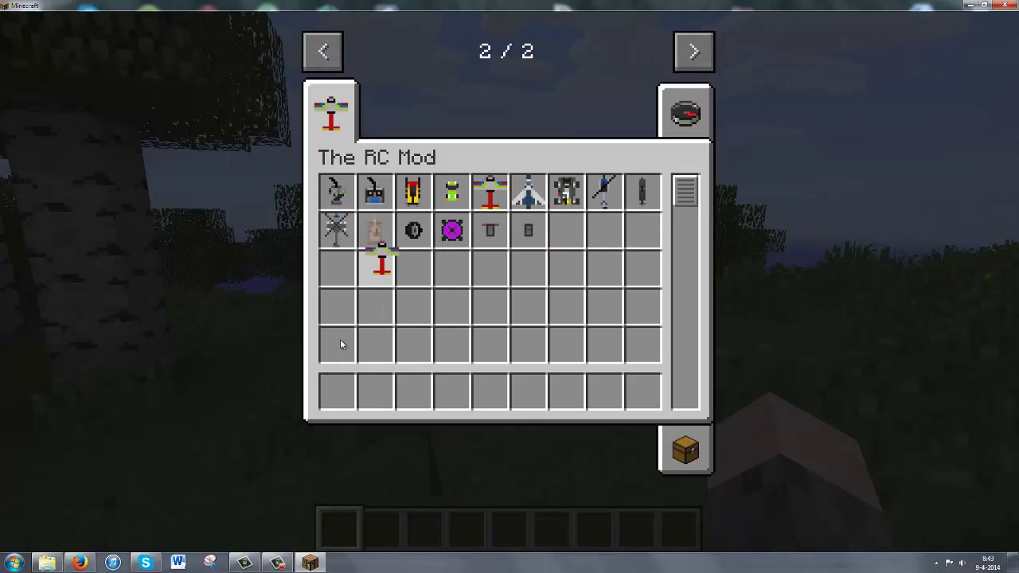
pyautogui.click(334, 393)
pyautogui.click(375, 192)
pyautogui.click(375, 392)
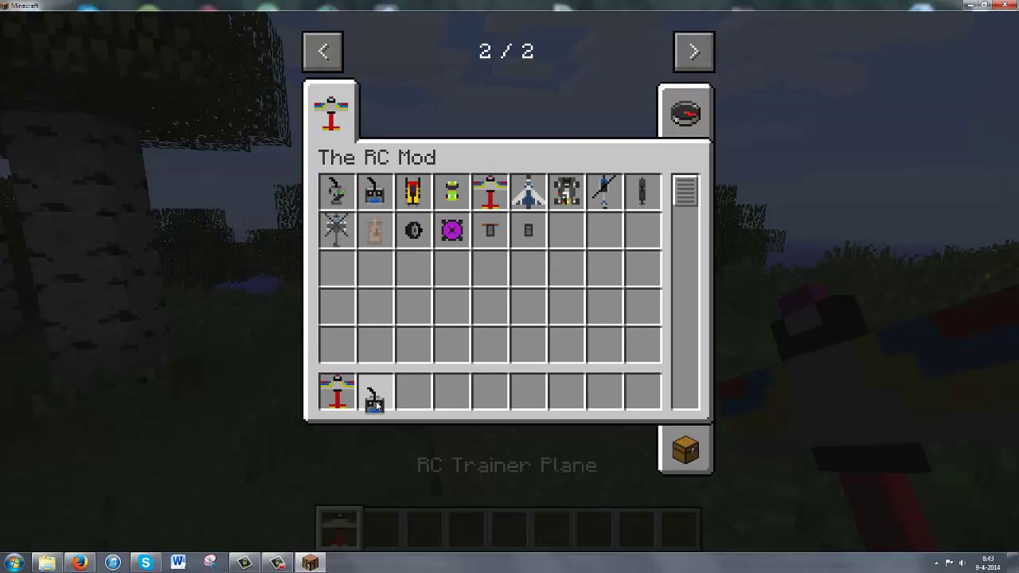
pyautogui.press('e')
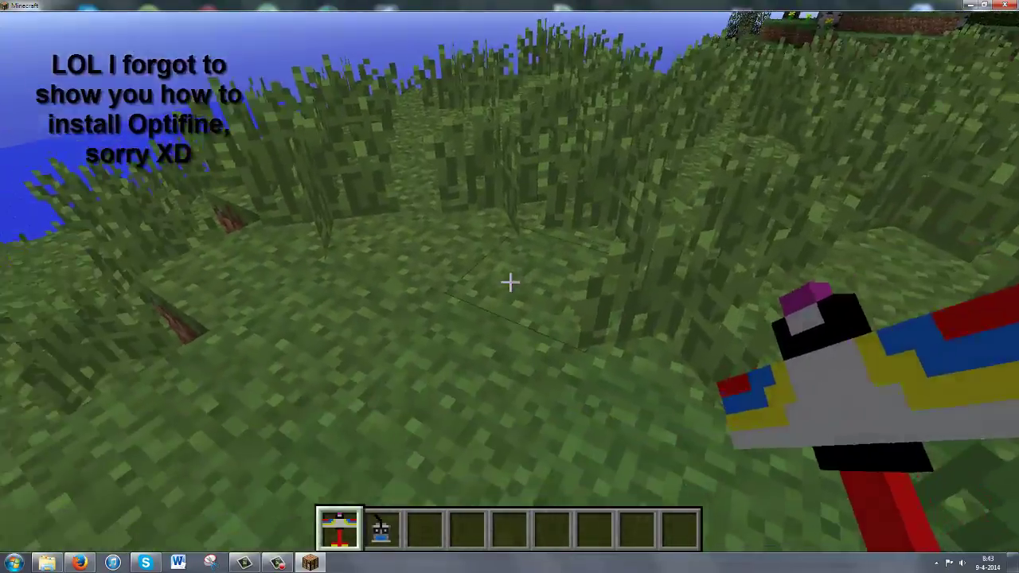
# Place the RC trainer plane on the grass and fly it using the Remote Control 8Ch throttle.
pyautogui.rightClick(510, 281)
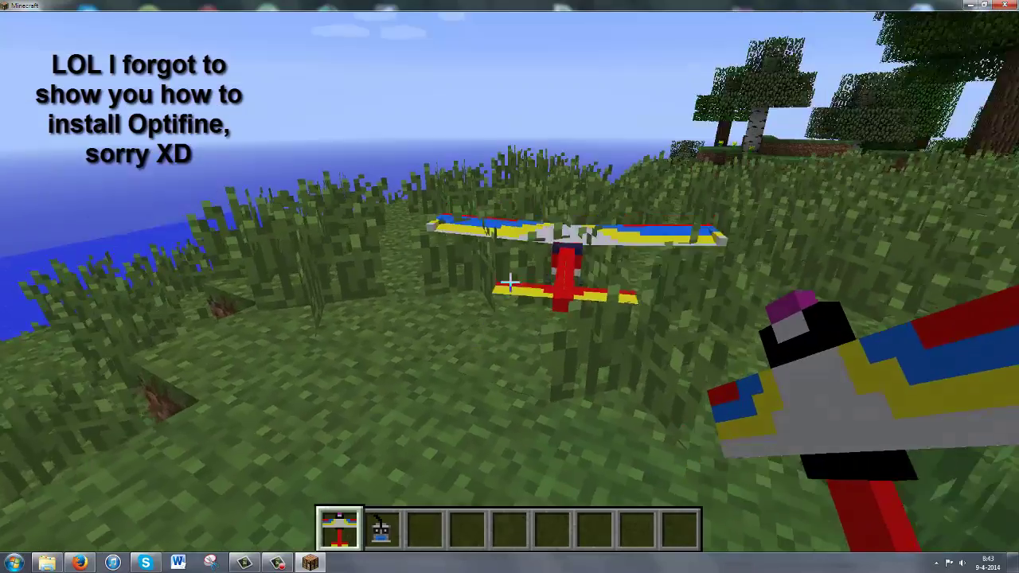
pyautogui.press('2')
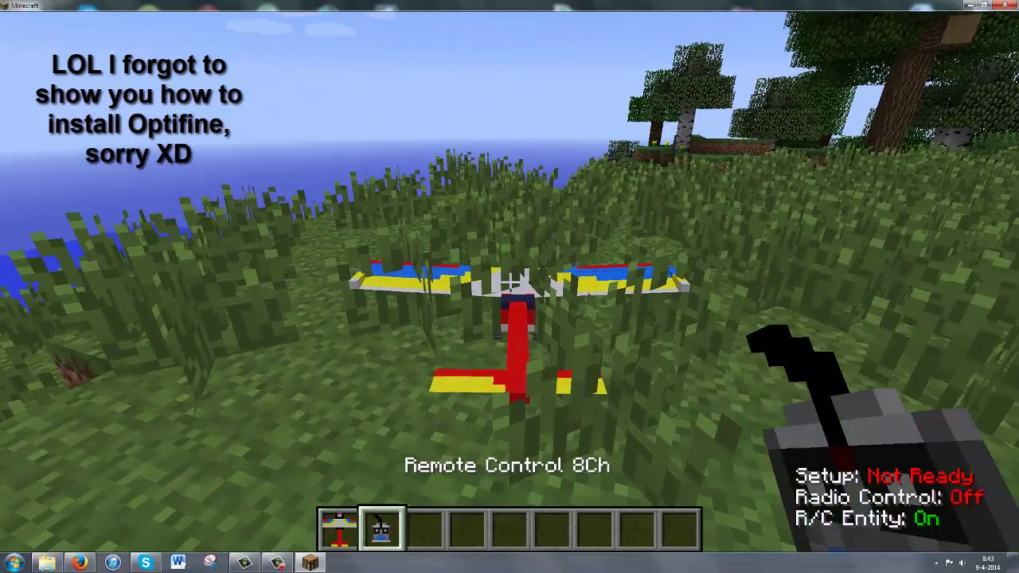
pyautogui.press('w')
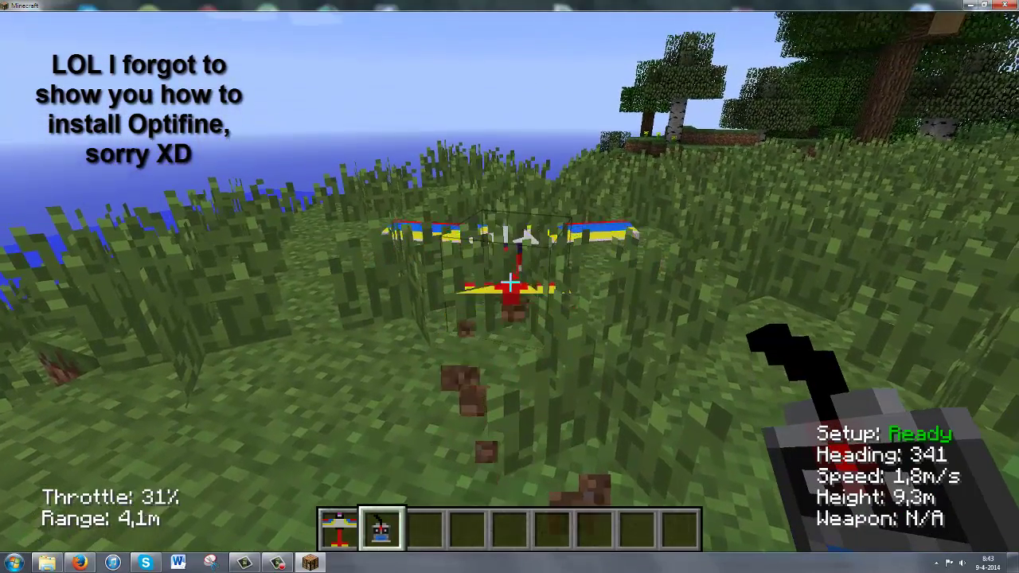
pyautogui.press('w')
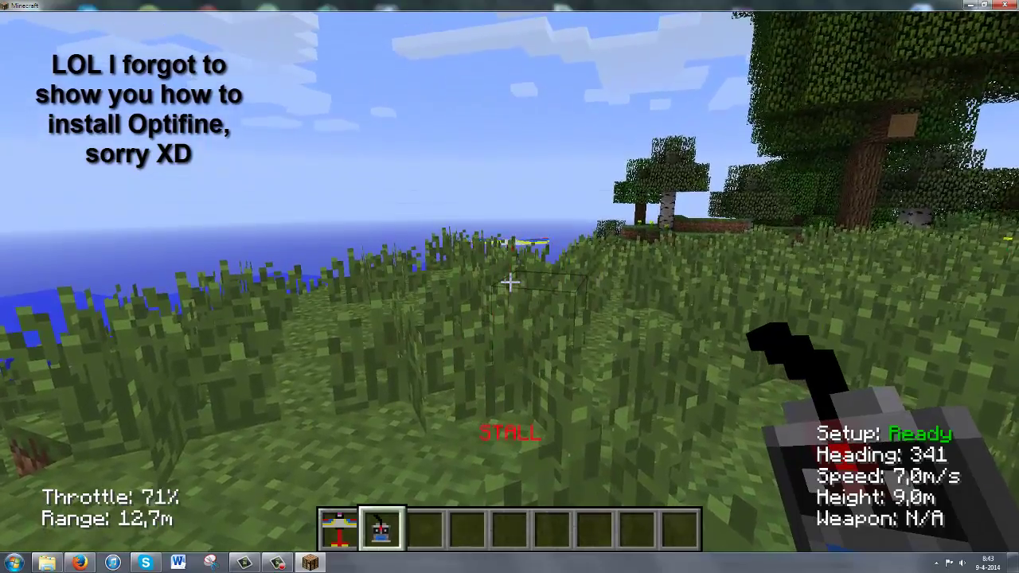
pyautogui.press('w')
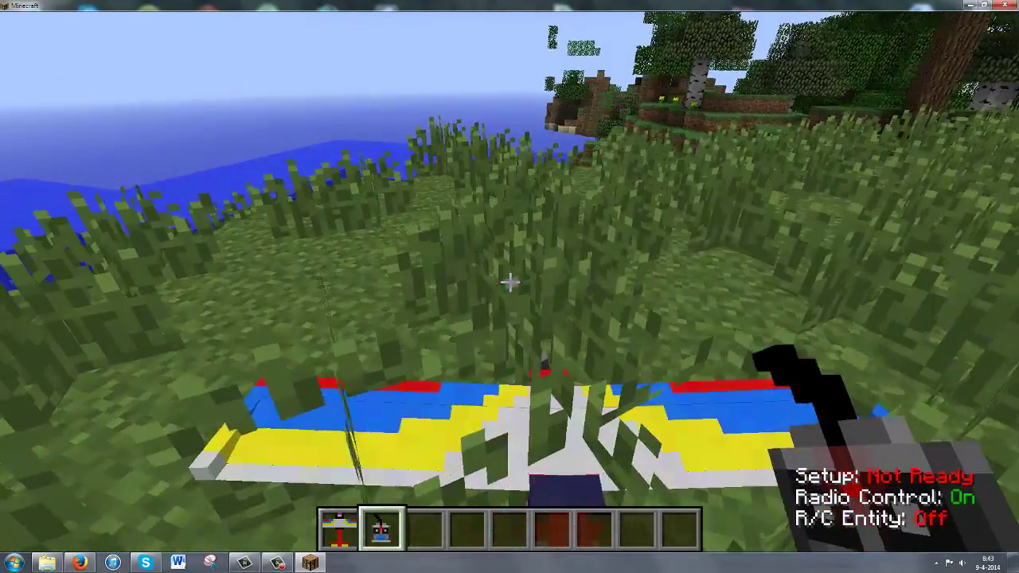
# Walk toward the downed plane along the lake shoreline.
pyautogui.press('w')
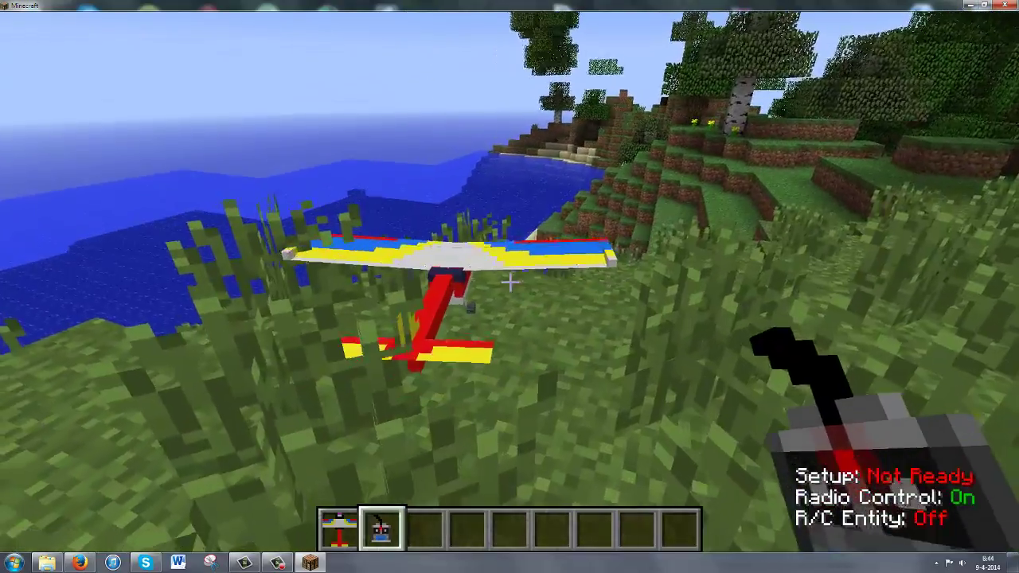
pyautogui.scroll(-1, 509, 287)
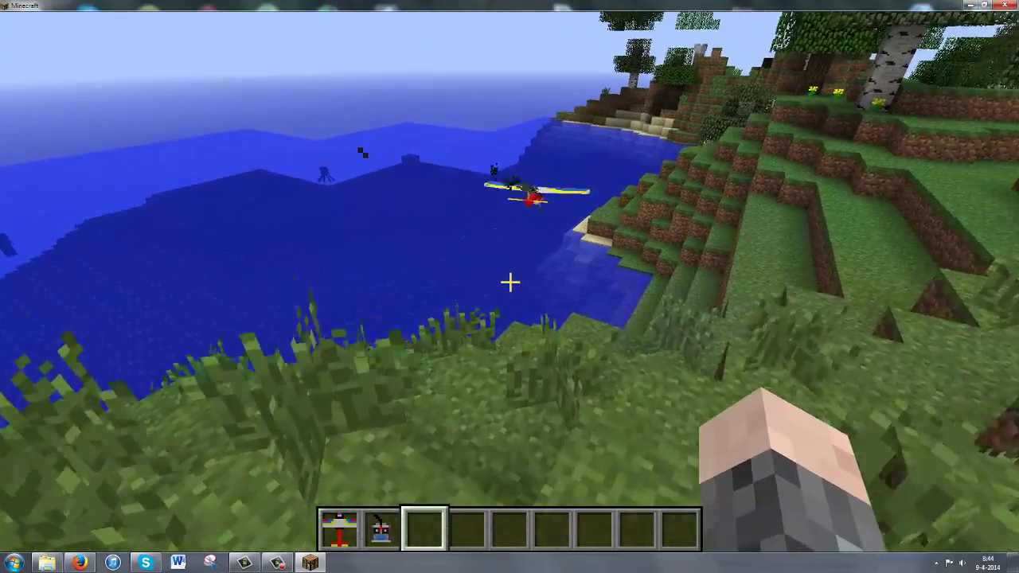
pyautogui.press('w')
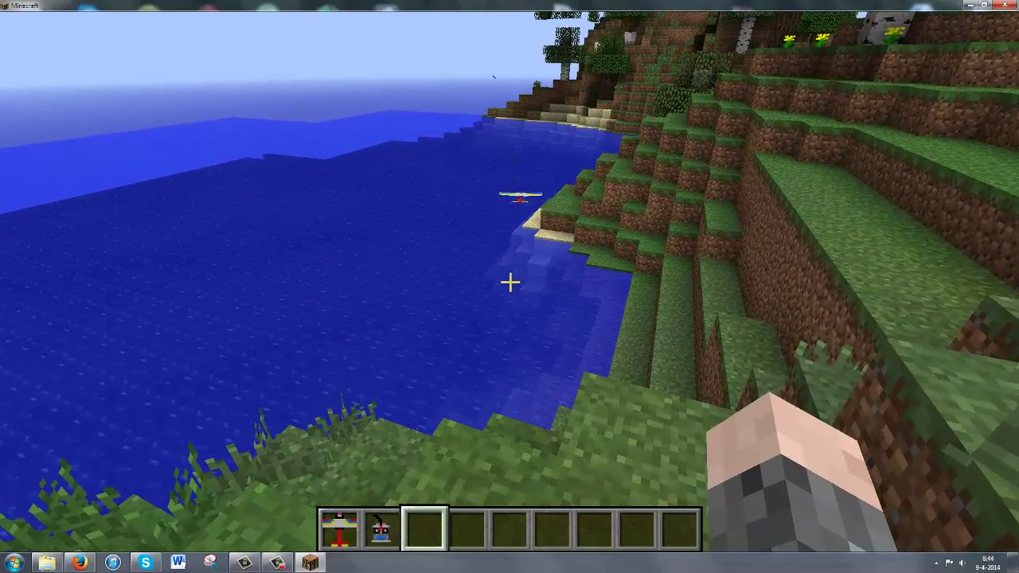
pyautogui.moveTo(509, 280)
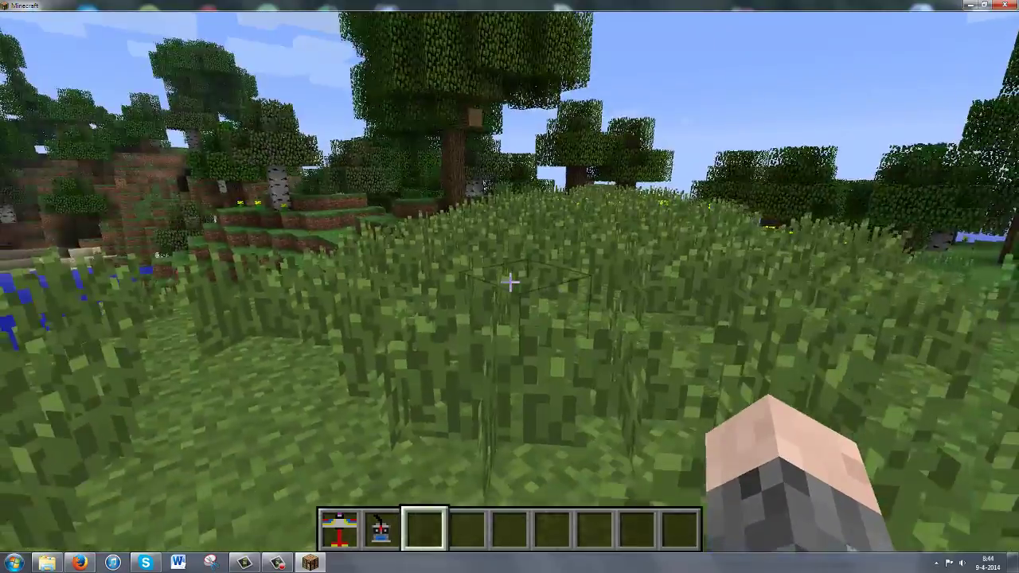
# Save the world, quit to the title screen and exit Minecraft.
pyautogui.press('e')
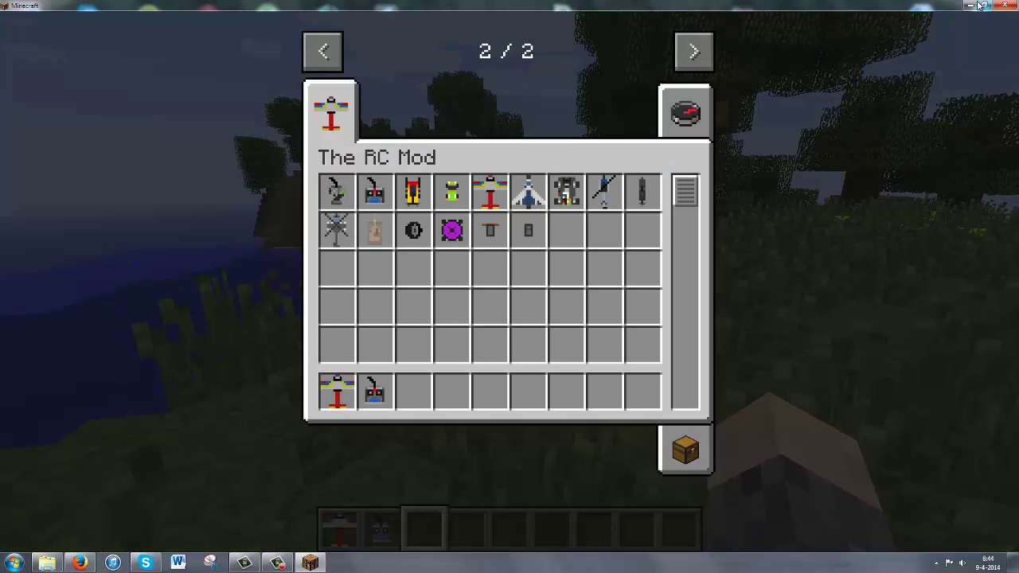
pyautogui.click(975, 5)
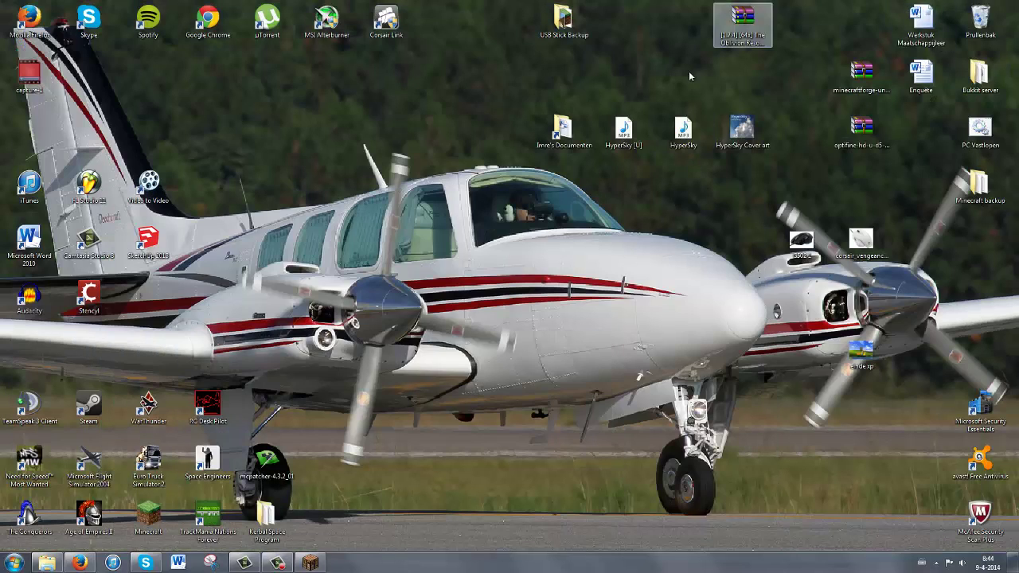
pyautogui.hotkey('alt', 'Tab')
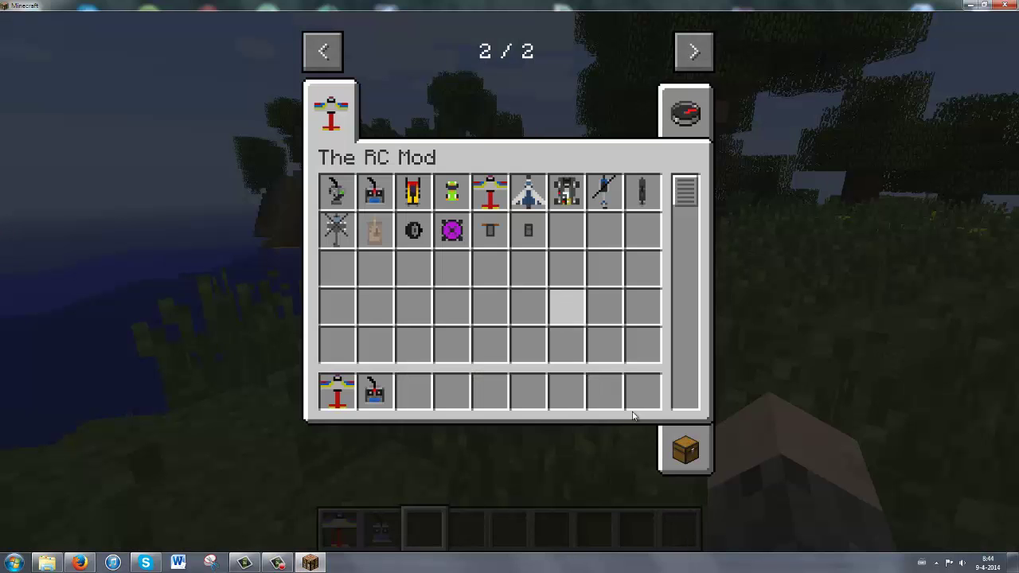
pyautogui.press('e')
pyautogui.press('Escape')
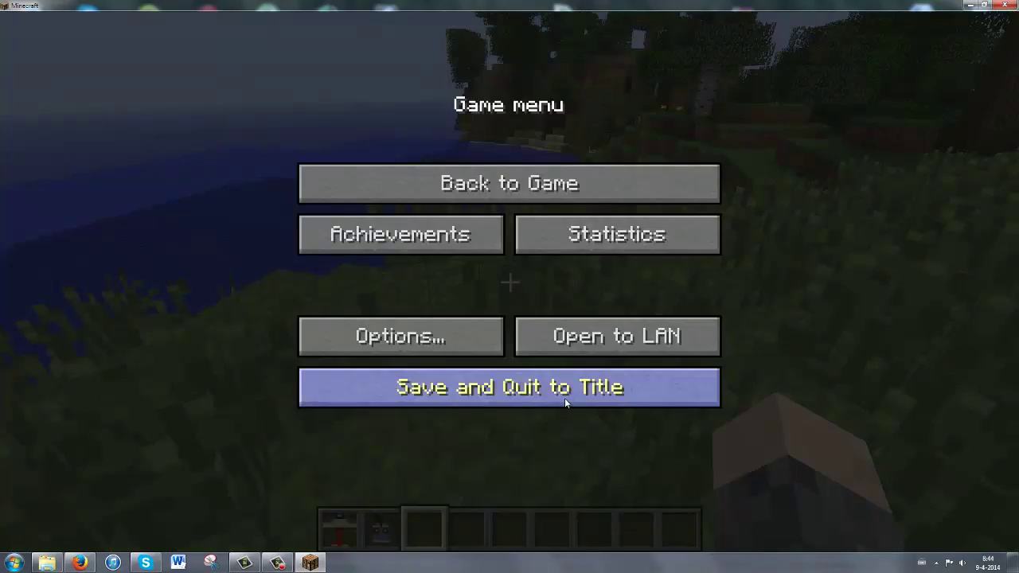
pyautogui.click(563, 395)
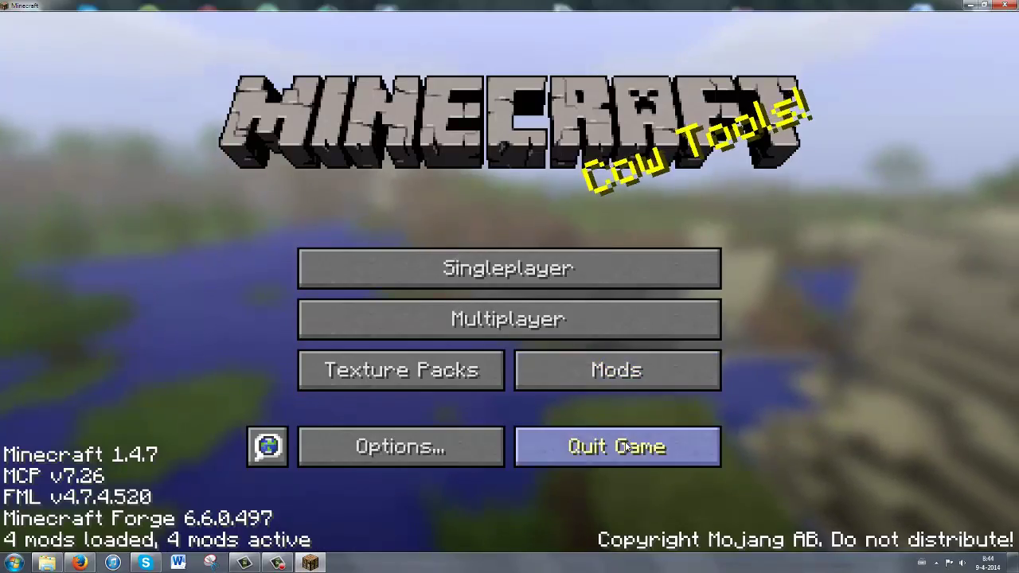
pyautogui.click(615, 446)
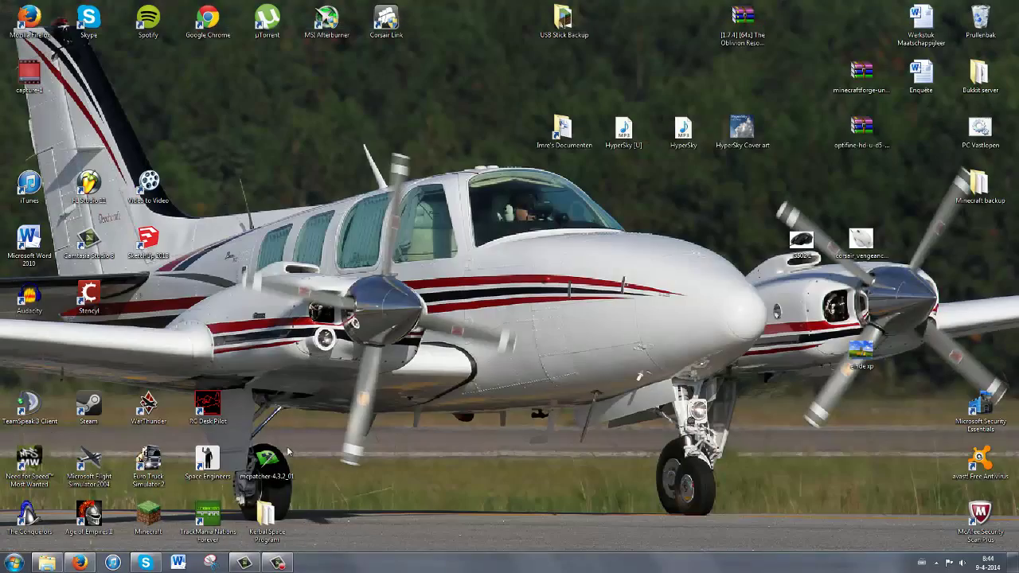
# Navigate from .minecraft\mods back up into the versions\RCMod folder.
pyautogui.click(52, 567)
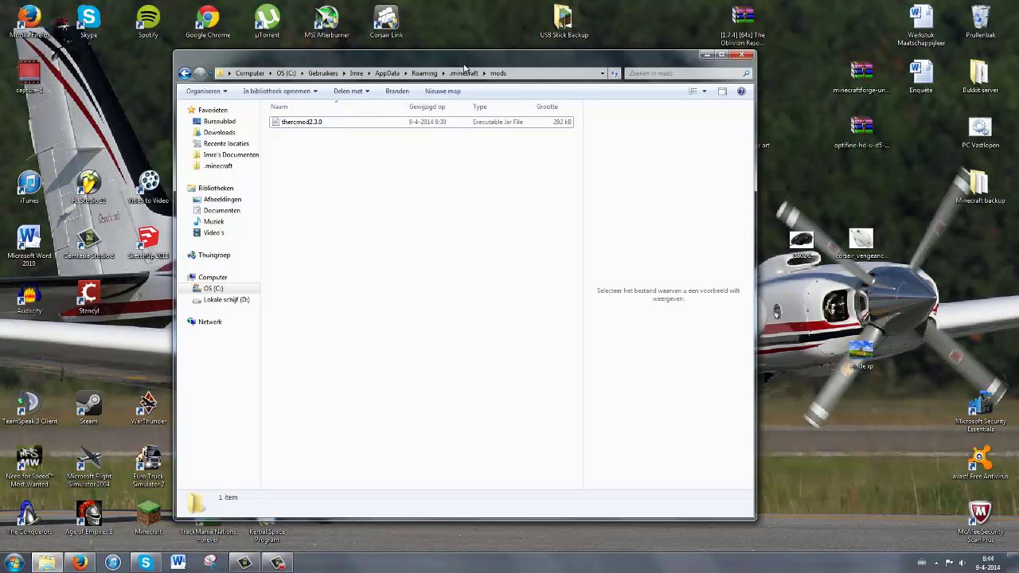
pyautogui.moveTo(443, 54)
pyautogui.mouseDown()
pyautogui.moveTo(307, 45)
pyautogui.moveTo(399, 143)
pyautogui.moveTo(404, 174)
pyautogui.mouseUp()
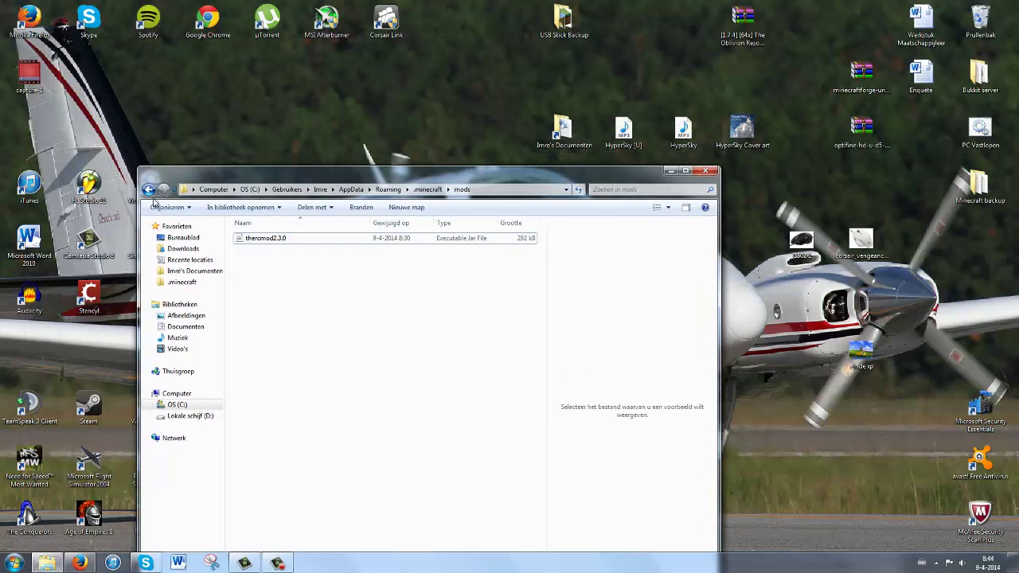
pyautogui.click(149, 190)
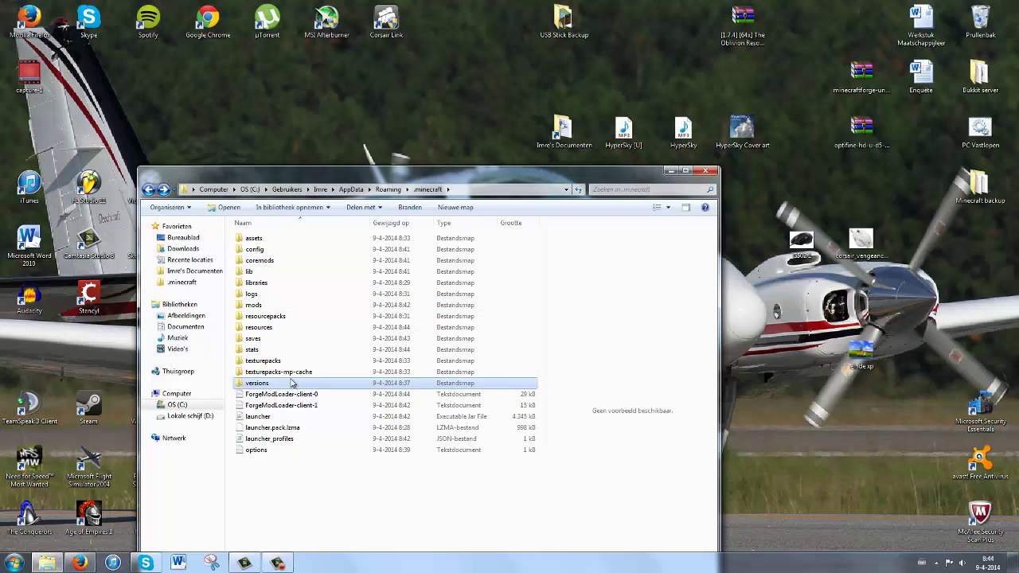
pyautogui.doubleClick(291, 383)
pyautogui.doubleClick(284, 260)
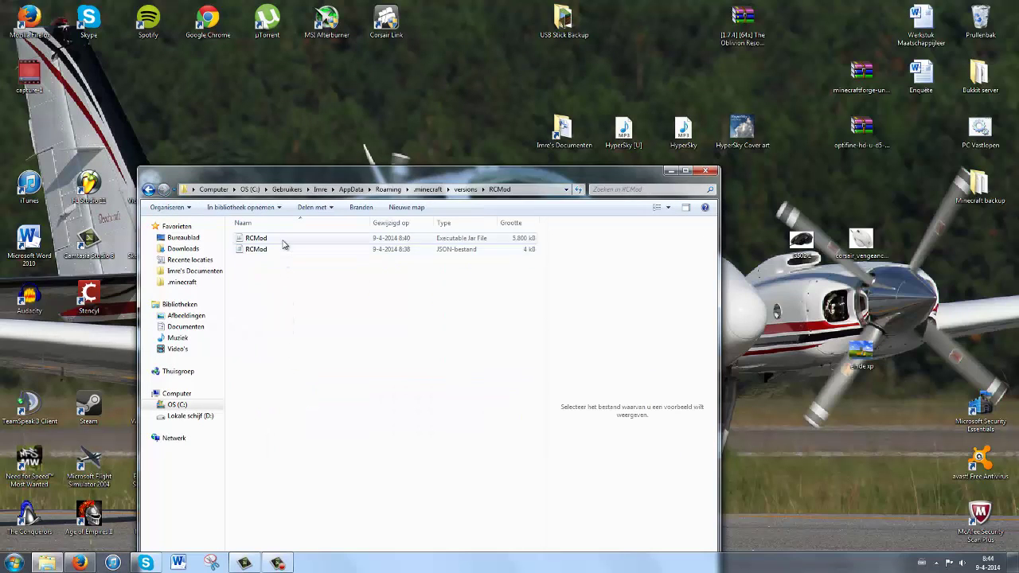
# Select RCMod.jar, dismiss the Java error, and bring up the jar's file actions.
pyautogui.click(284, 238)
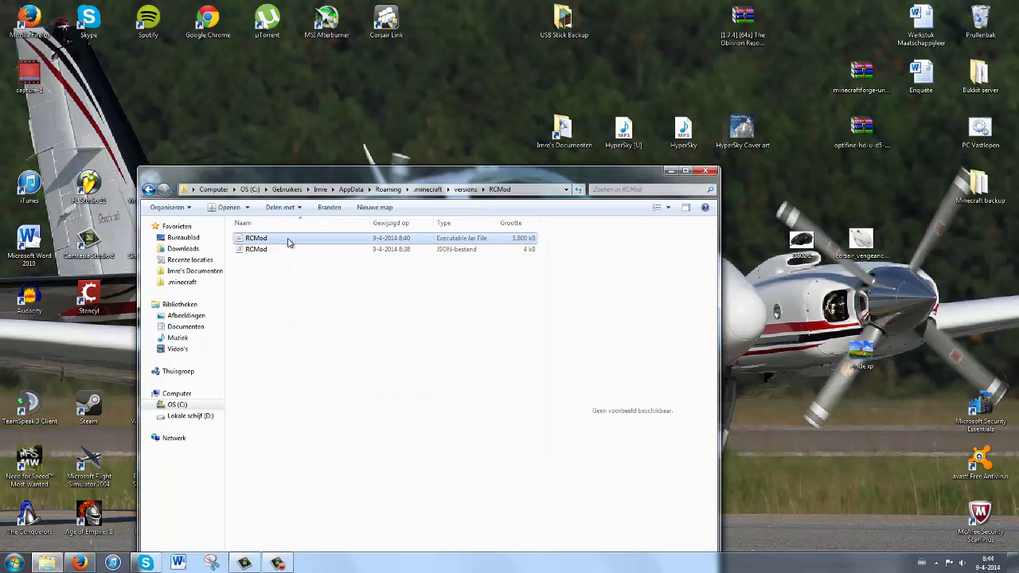
pyautogui.click(547, 322)
pyautogui.rightClick(315, 239)
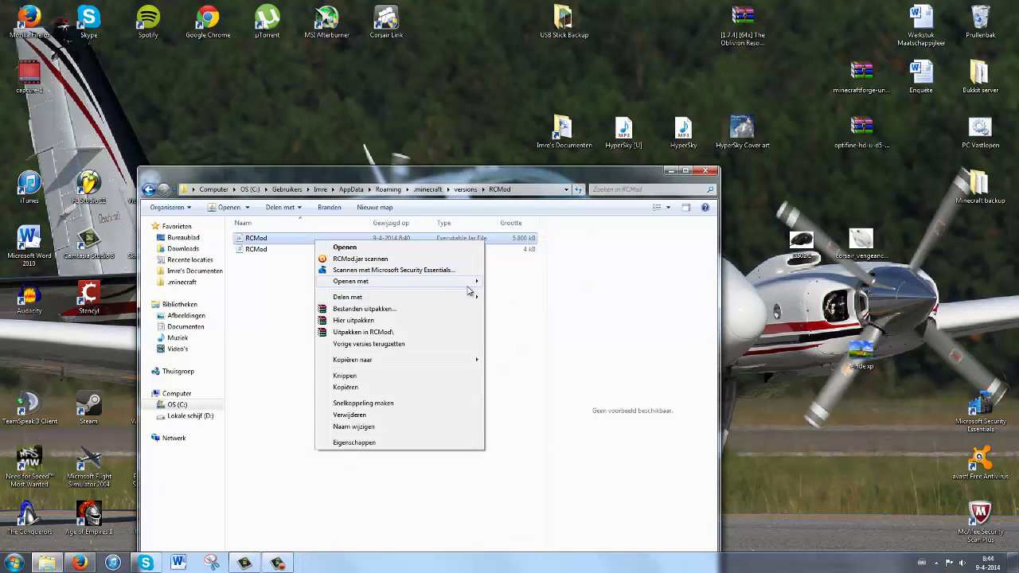
# Open RCMod.jar in WinRAR and snap its window to the left half.
pyautogui.click(485, 293)
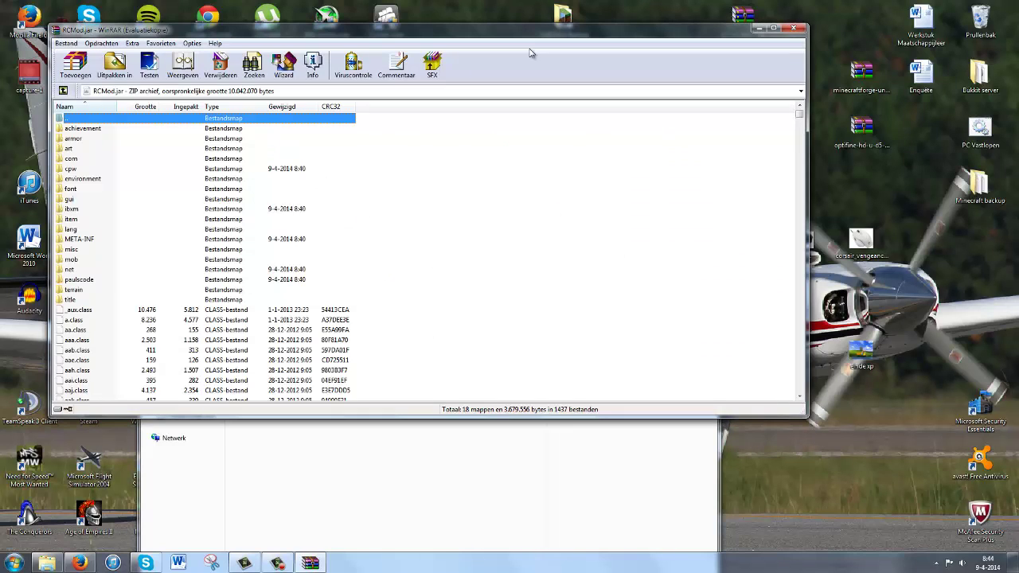
pyautogui.moveTo(535, 36); pyautogui.dragTo(4, 36)
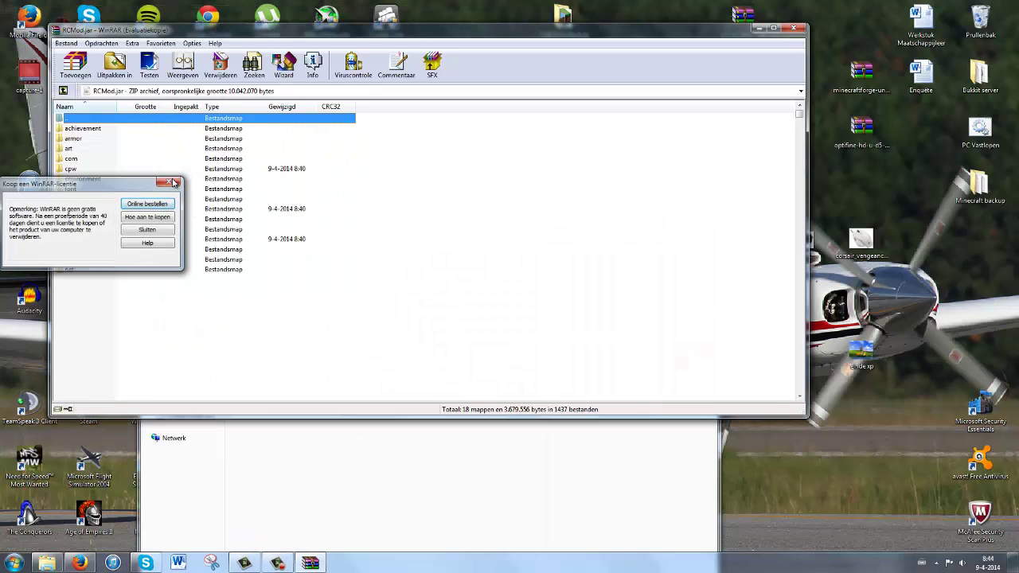
pyautogui.click(173, 183)
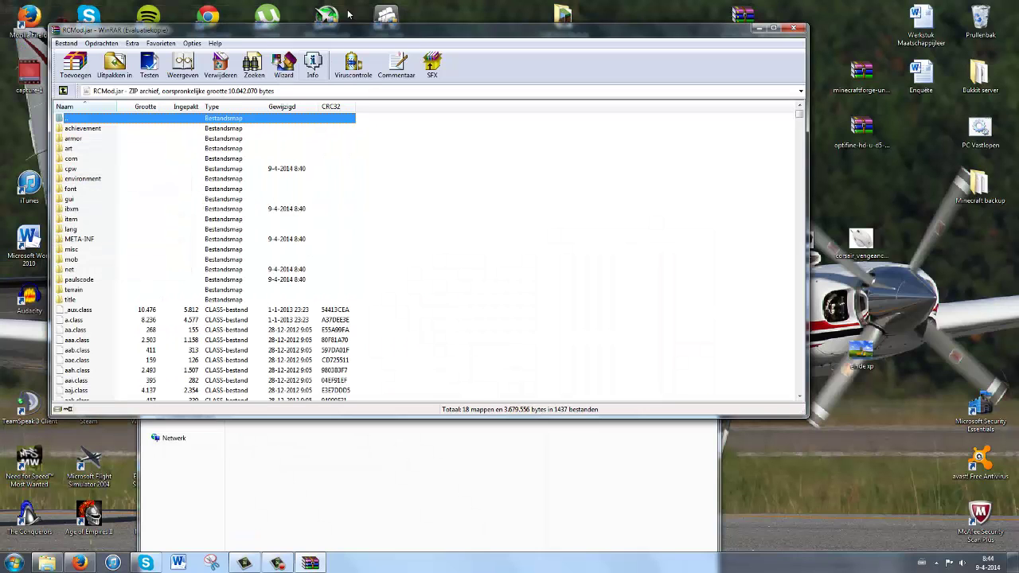
pyautogui.press('super+Left')
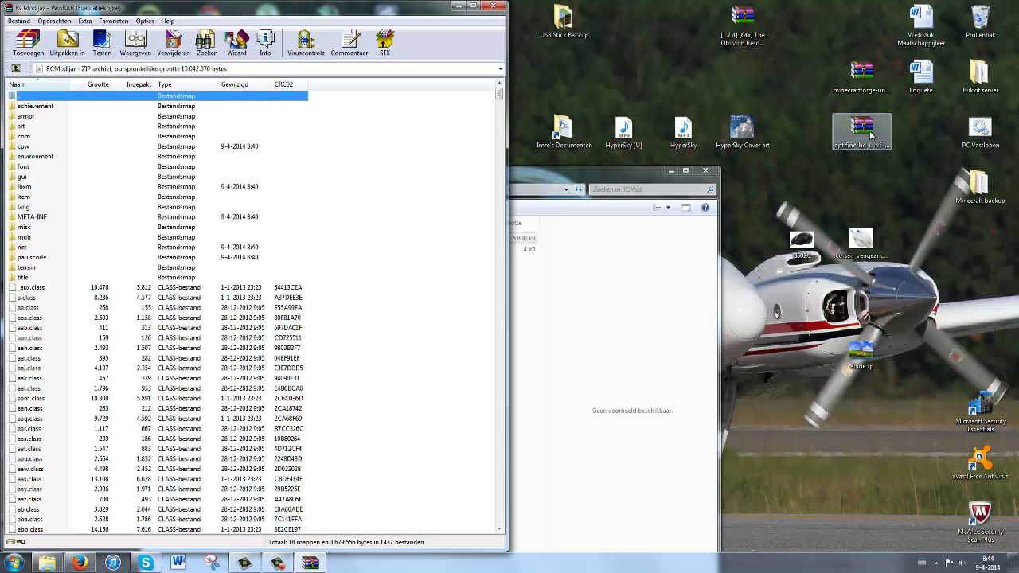
# Open the OptiFine zip from the desktop and place it on the right half.
pyautogui.click(869, 130)
pyautogui.doubleClick(868, 134)
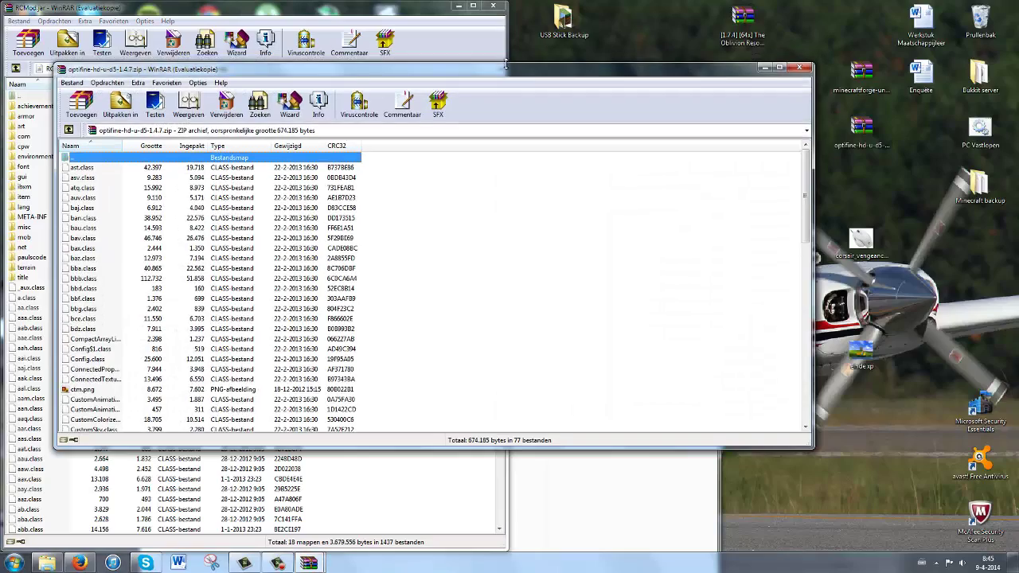
pyautogui.moveTo(505, 67); pyautogui.dragTo(1017, 73)
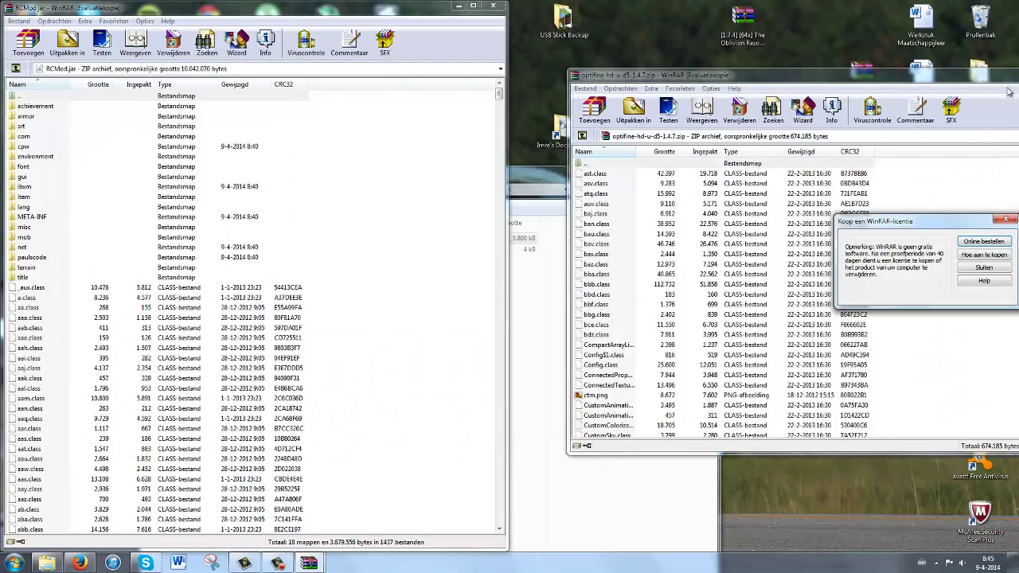
pyautogui.click(1008, 220)
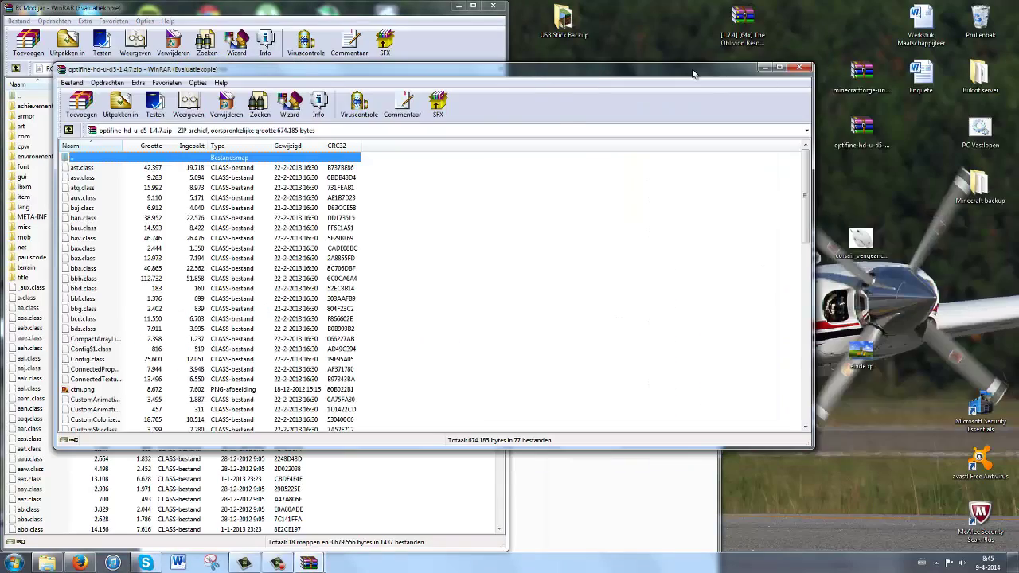
pyautogui.moveTo(692, 73); pyautogui.dragTo(1018, 73)
# Add all 77 OptiFine files to RCMod.jar, then close both archive windows.
pyautogui.click(674, 168)
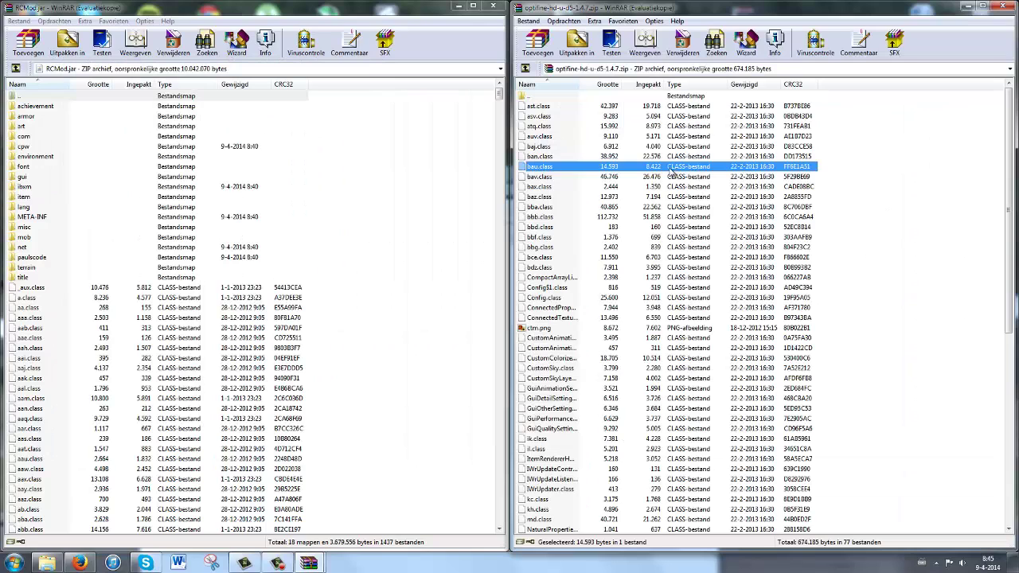
pyautogui.hotkey('ctrl', 'a')
pyautogui.moveTo(258, 181); pyautogui.dragTo(257, 178)
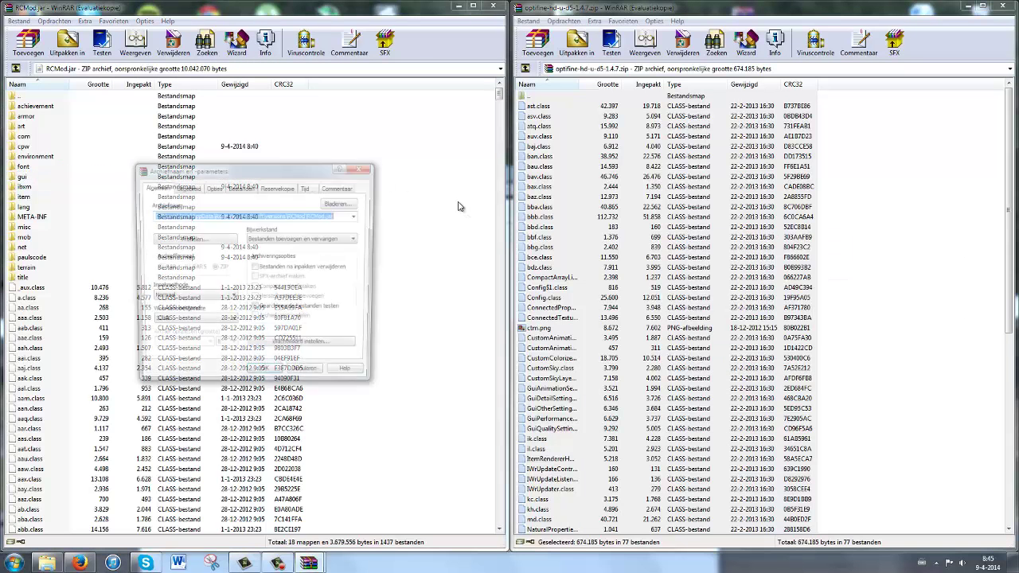
pyautogui.click(268, 377)
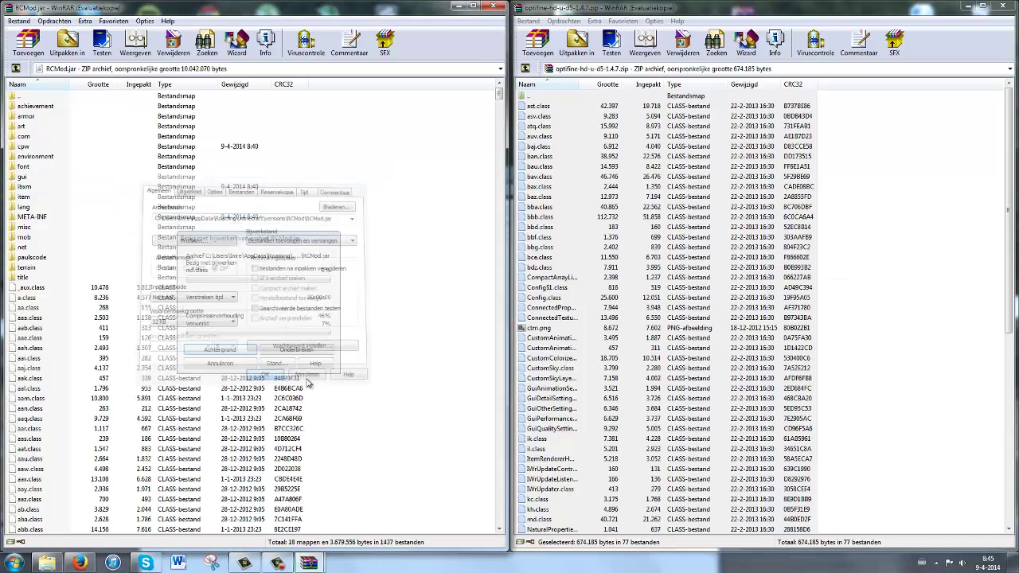
pyautogui.click(1009, 8)
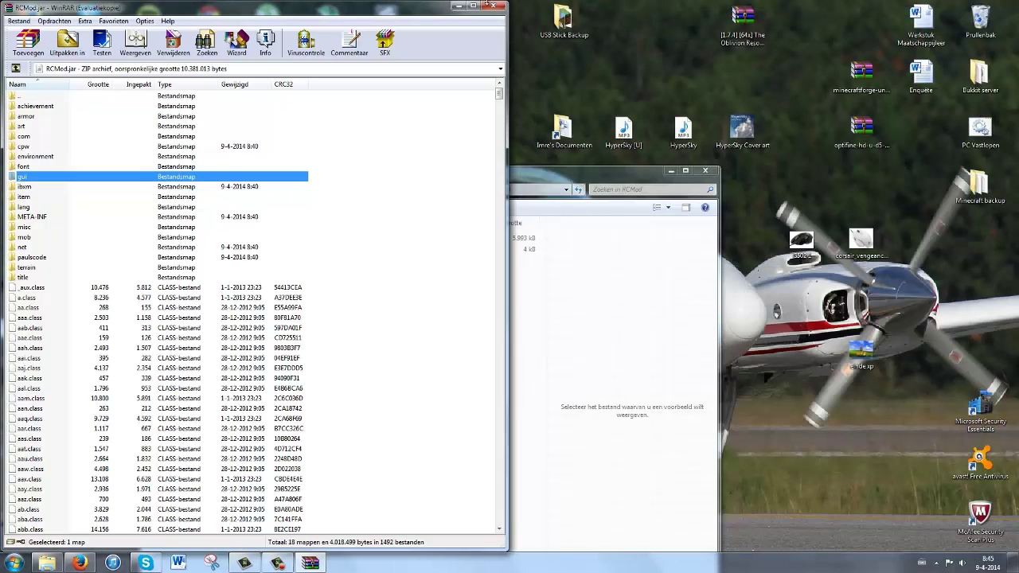
pyautogui.click(492, 7)
# Close the RCMod folder, maximize the relaunched Minecraft, and go to the Singleplayer world list.
pyautogui.click(706, 172)
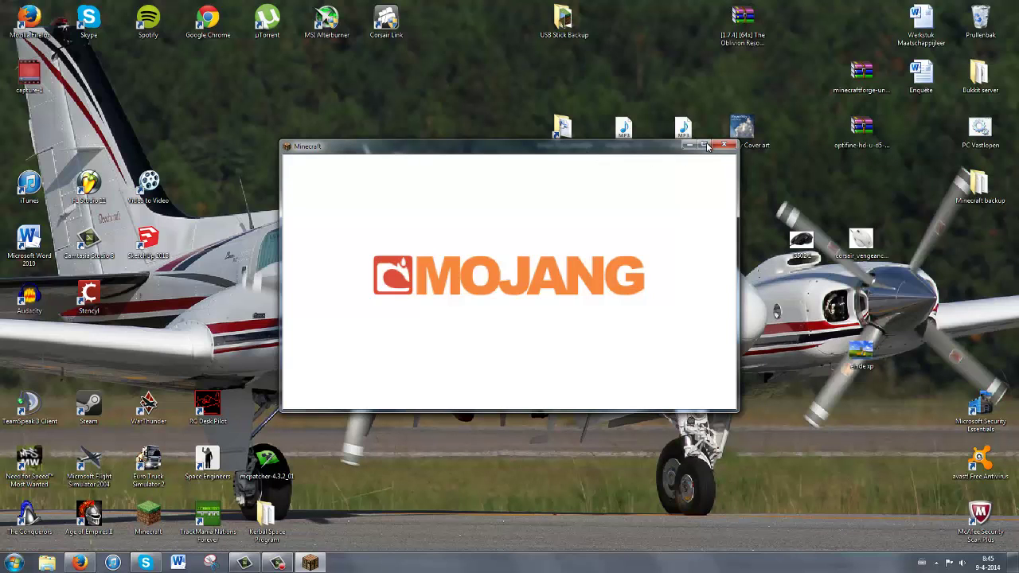
pyautogui.click(703, 144)
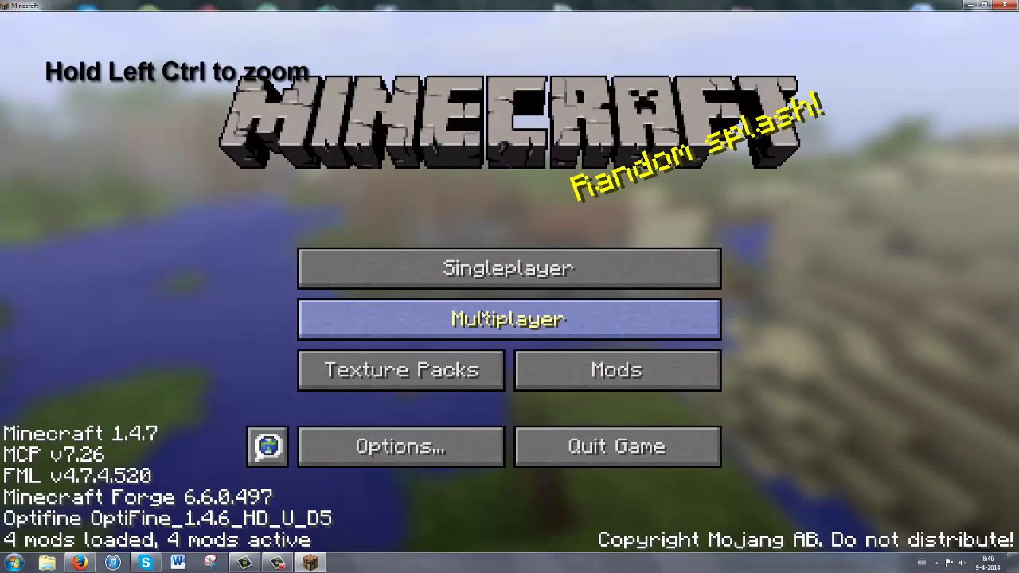
pyautogui.click(484, 265)
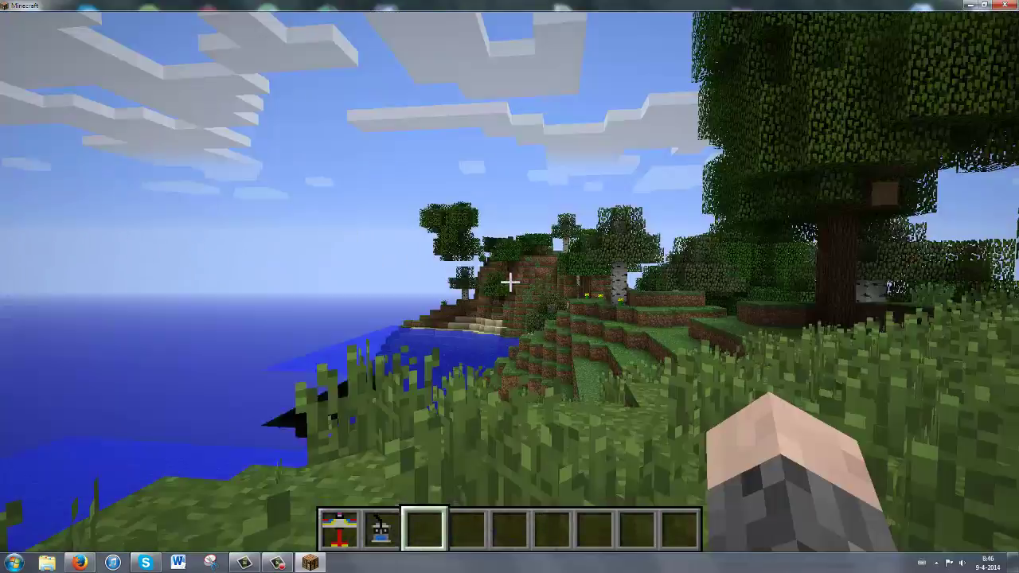
# Clear the tall grass, place the RC Trainer Plane, and link the remote control.
pyautogui.moveTo(509, 281)
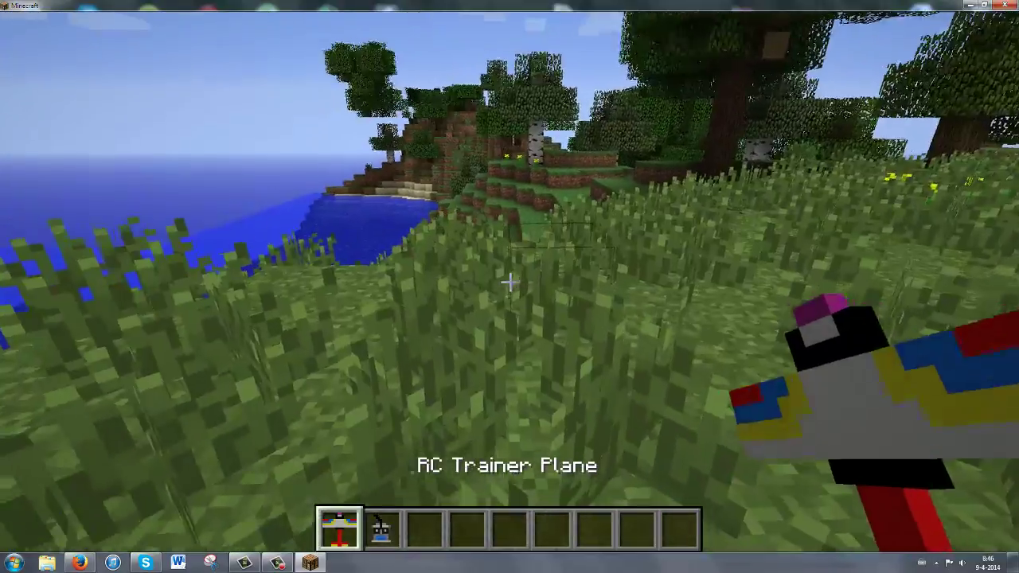
pyautogui.click(510, 281)
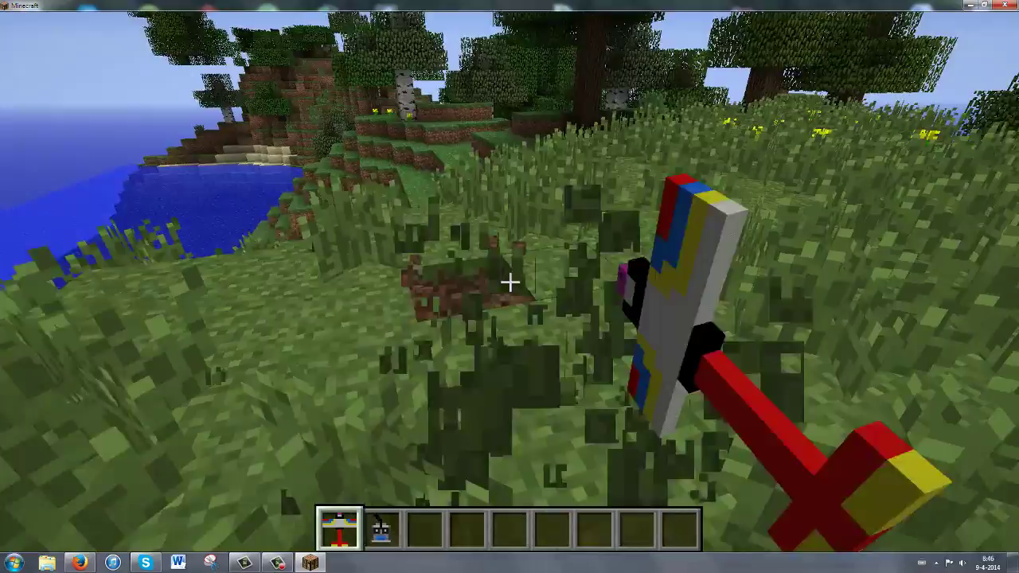
pyautogui.moveTo(509, 281)
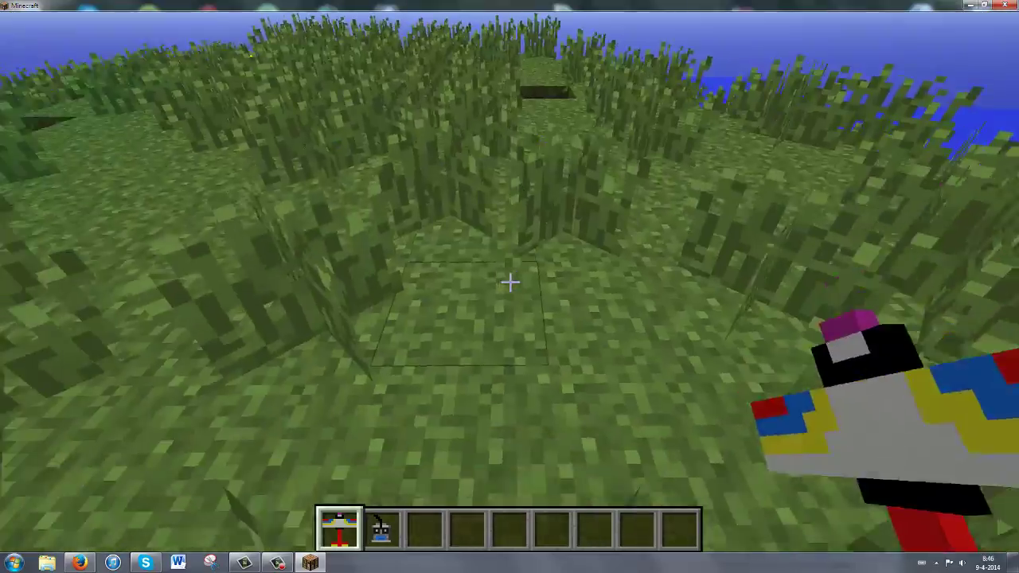
pyautogui.rightClick(510, 281)
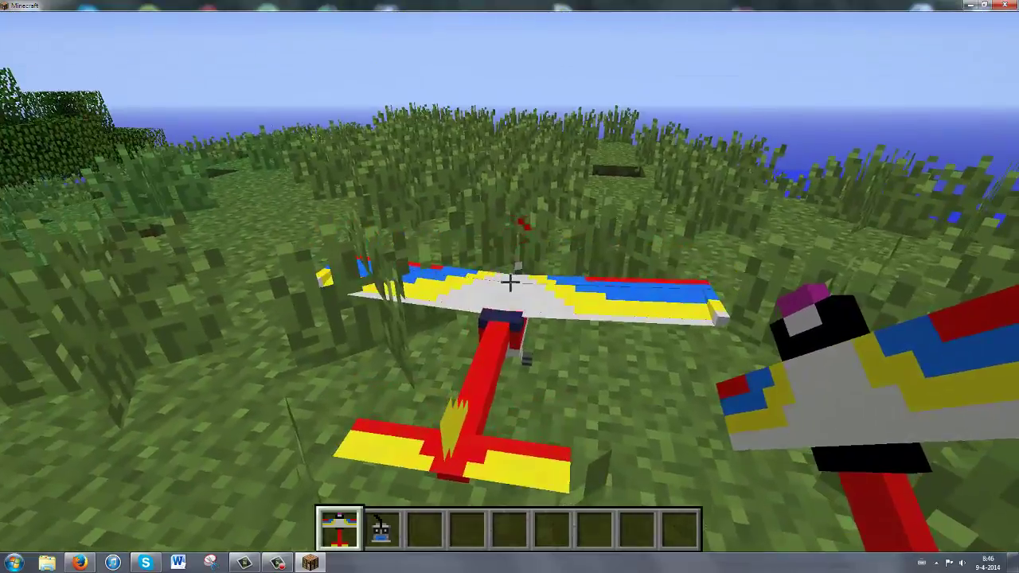
pyautogui.rightClick(510, 281)
# Fly the plane at full throttle through left and right turns, then cut throttle to land.
pyautogui.press('w')
pyautogui.moveTo(509, 281)
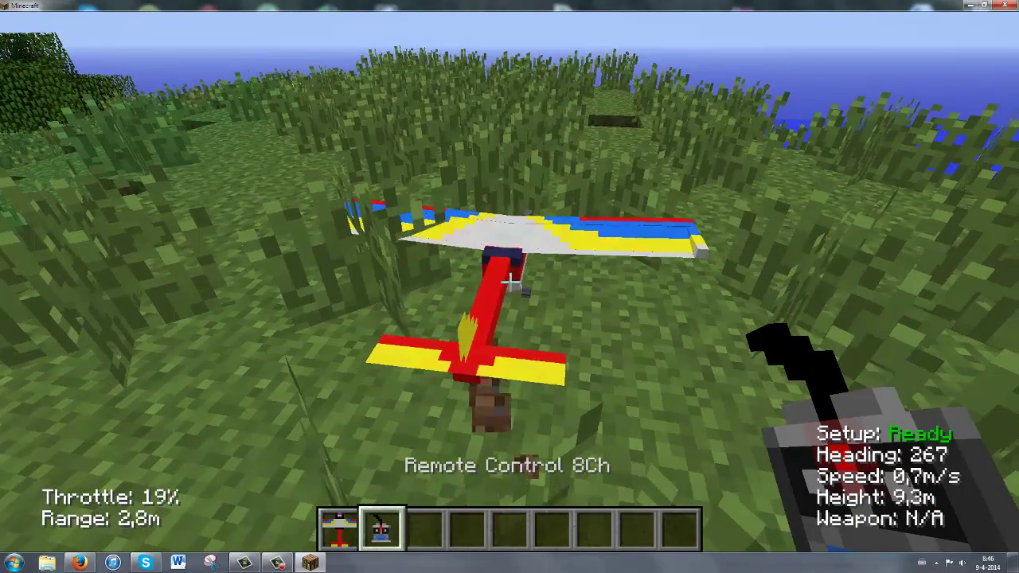
pyautogui.press('w')
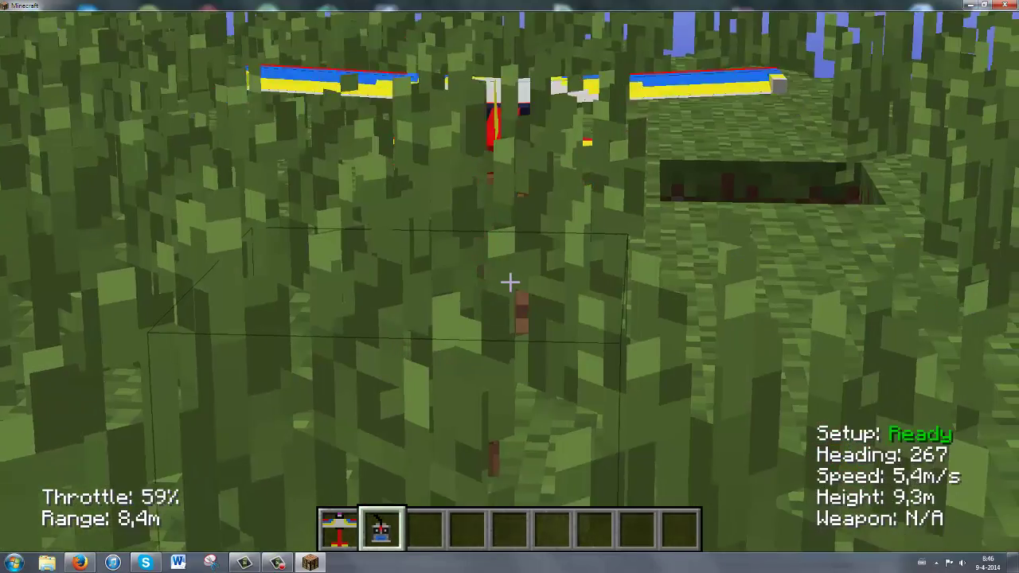
pyautogui.press('w')
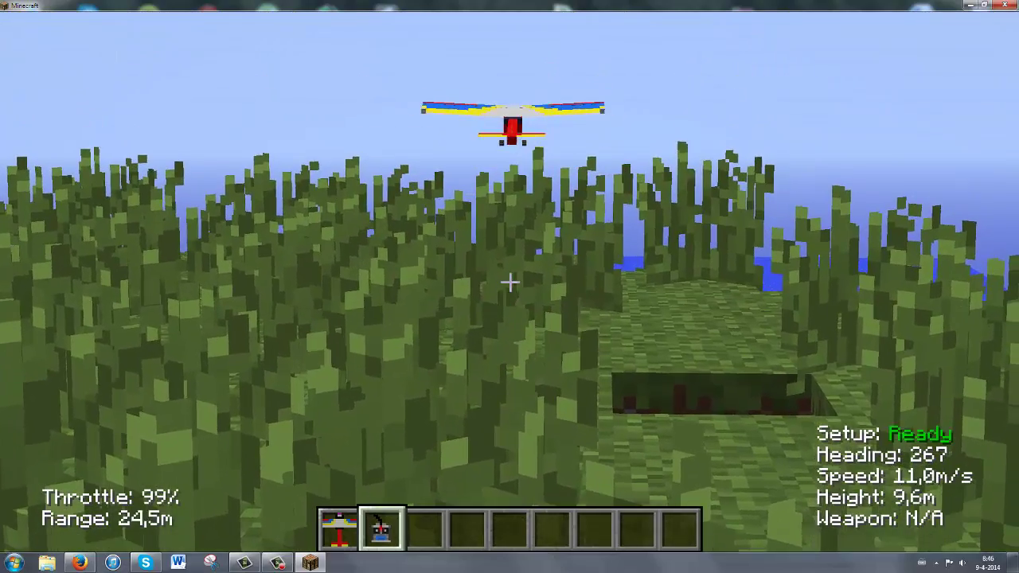
pyautogui.press('a')
pyautogui.press('a')
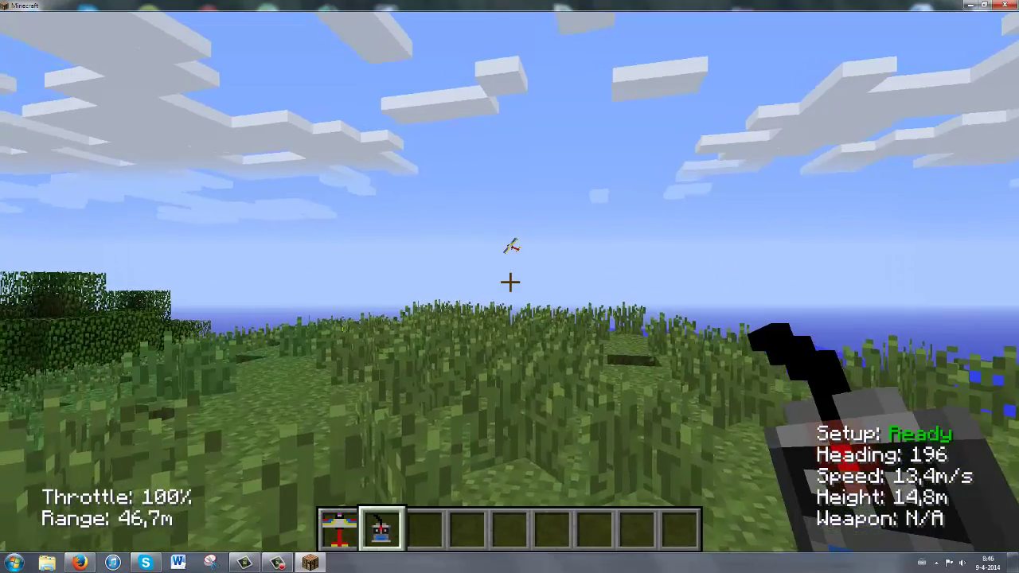
pyautogui.press('a')
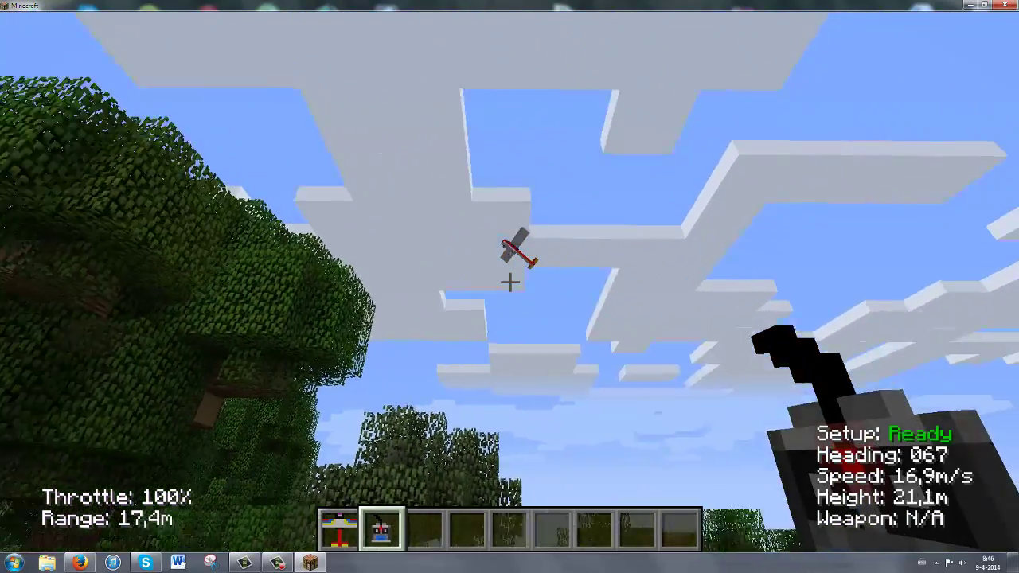
pyautogui.press('d')
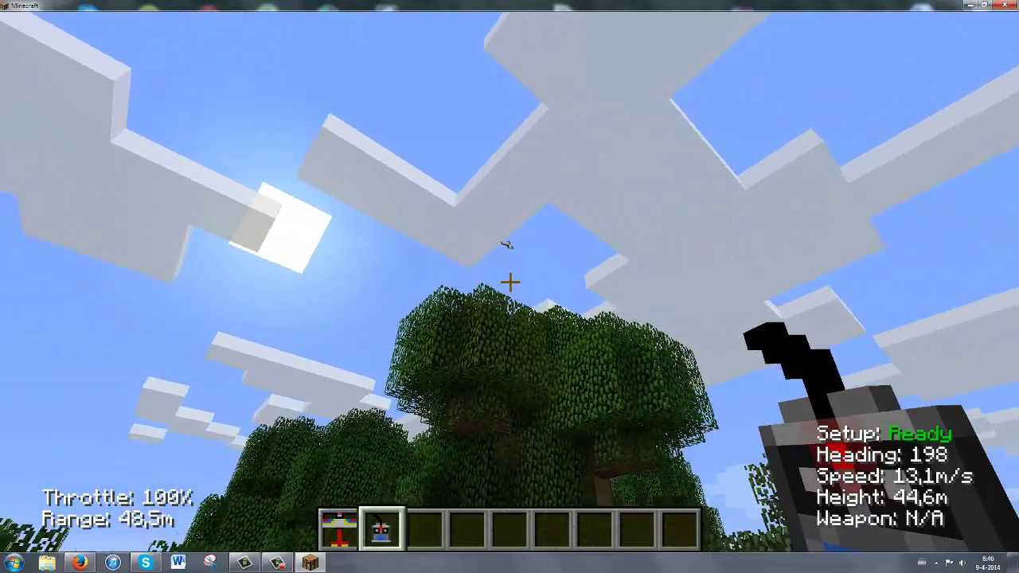
pyautogui.press('s')
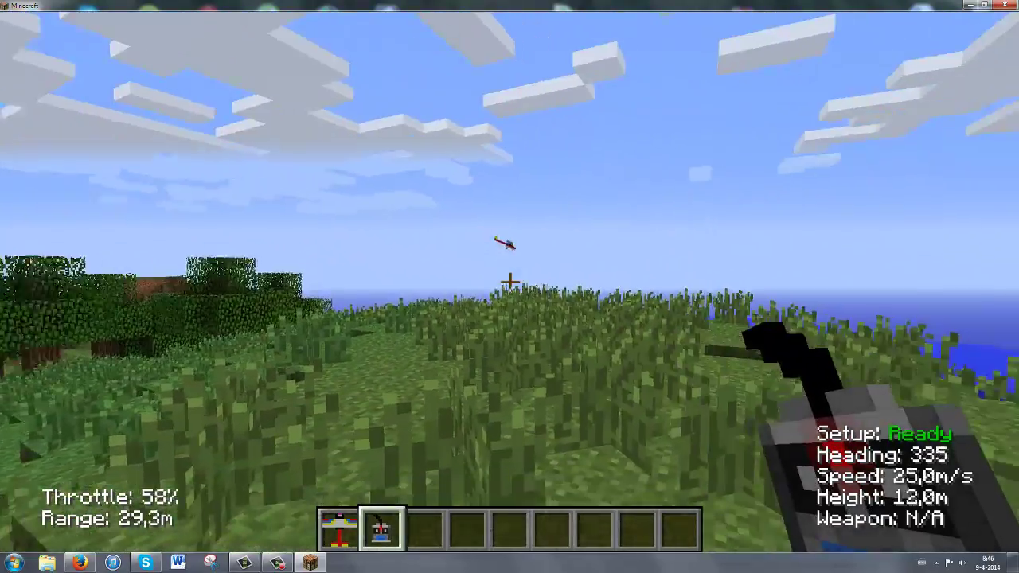
pyautogui.press('a')
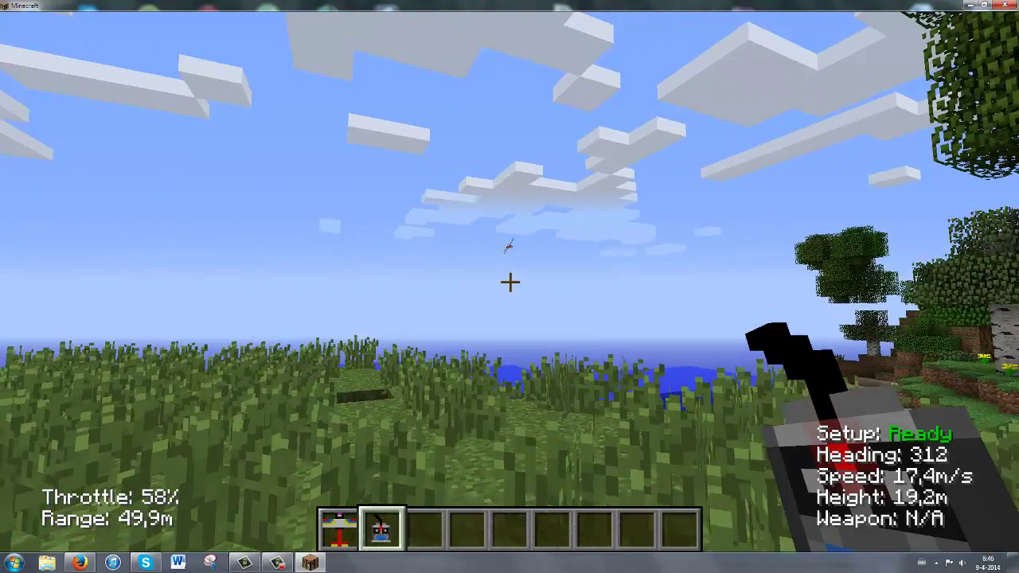
pyautogui.press('s')
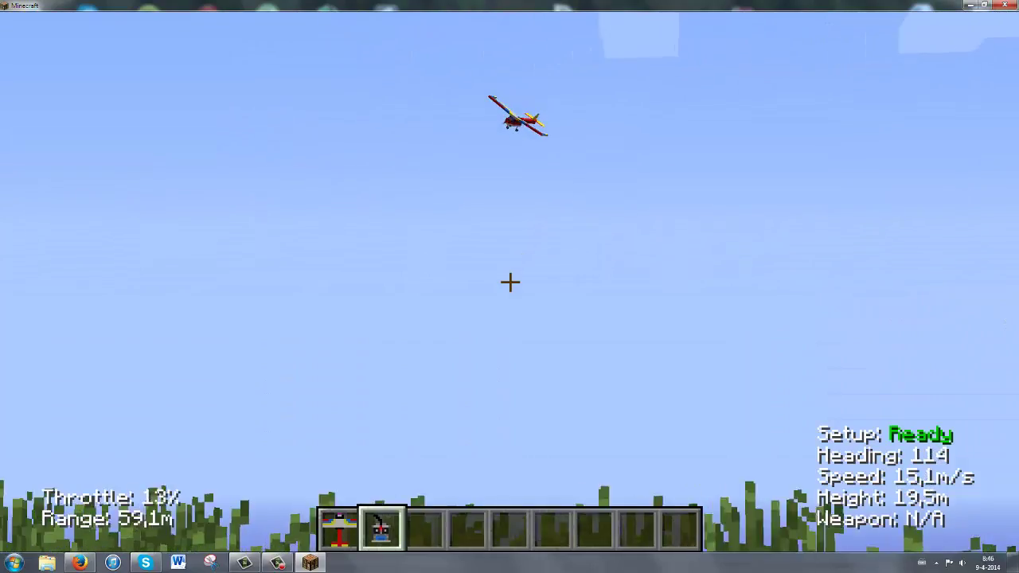
pyautogui.press('s')
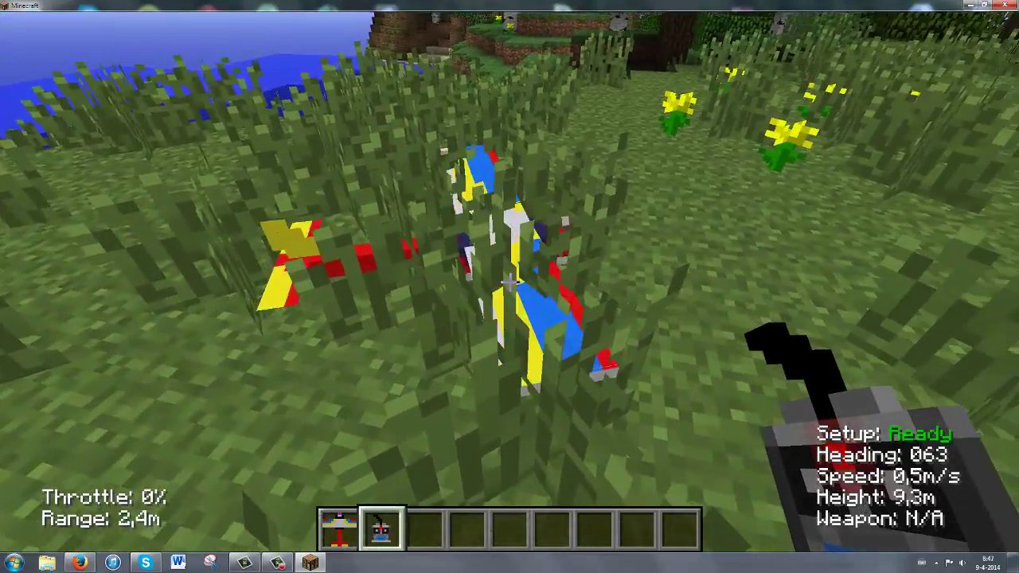
# Switch radio control off on the landed plane and scroll to another hotbar slot.
pyautogui.rightClick(510, 283)
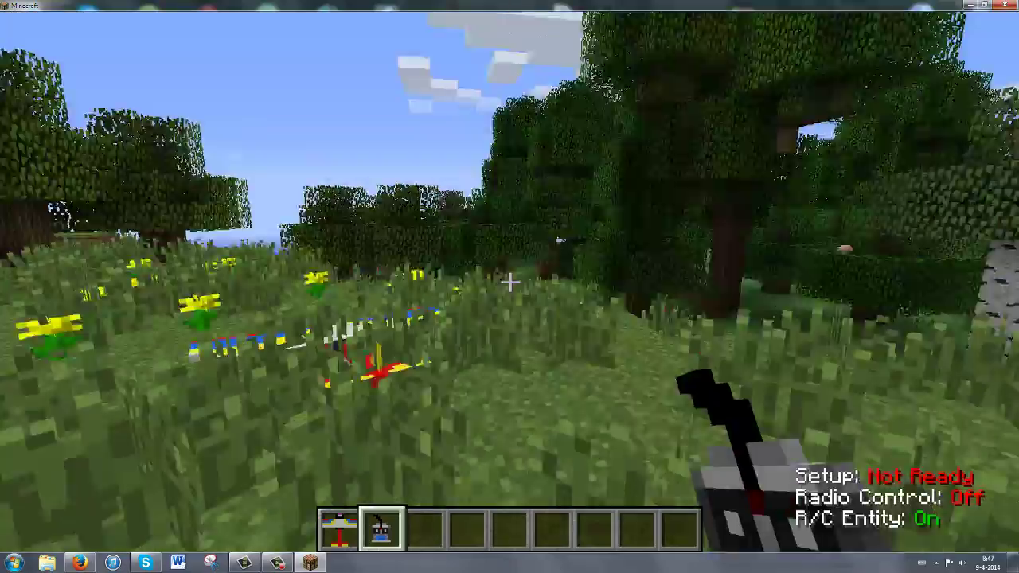
pyautogui.scroll(-1, 510, 282)
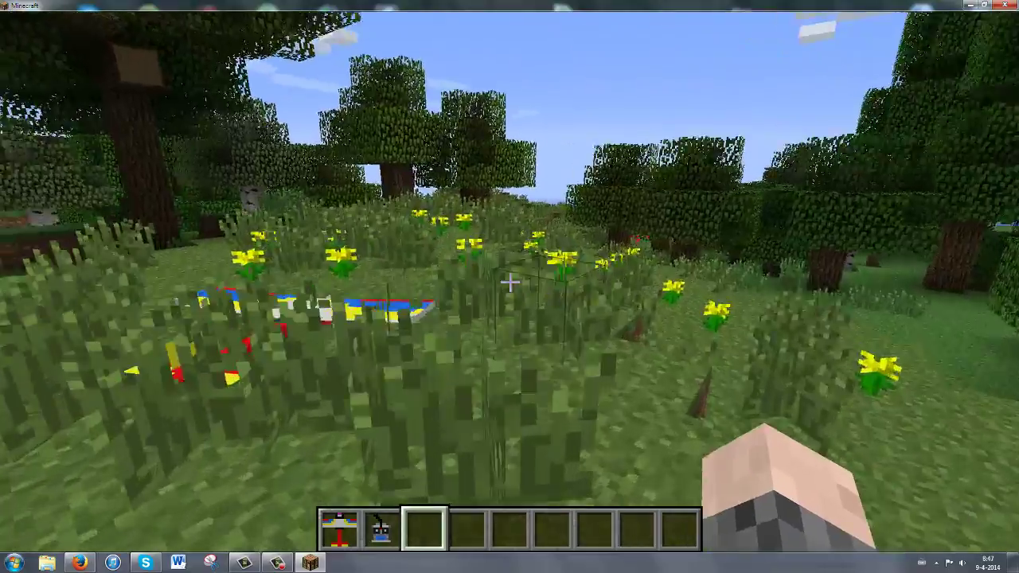